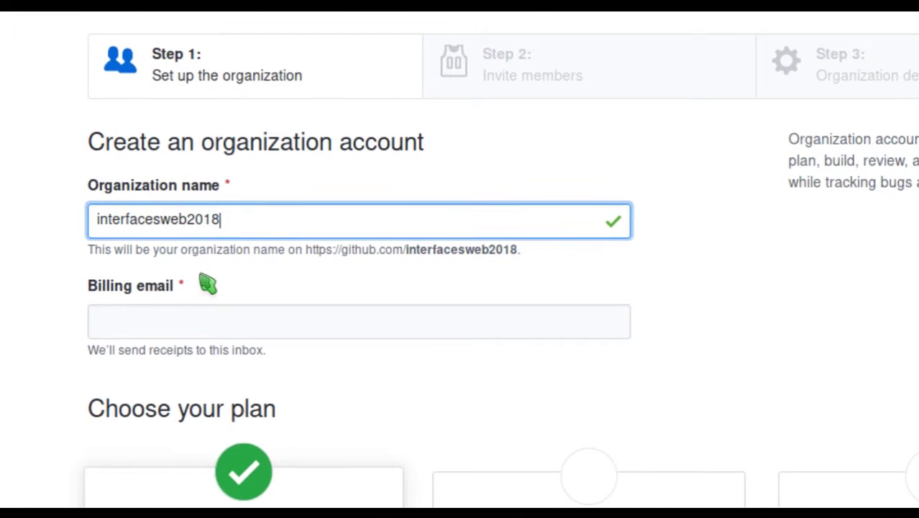
# Fill in the billing e-mail address from the suggestion and create the interfacesweb2018 organization.
pyautogui.click(203, 320)
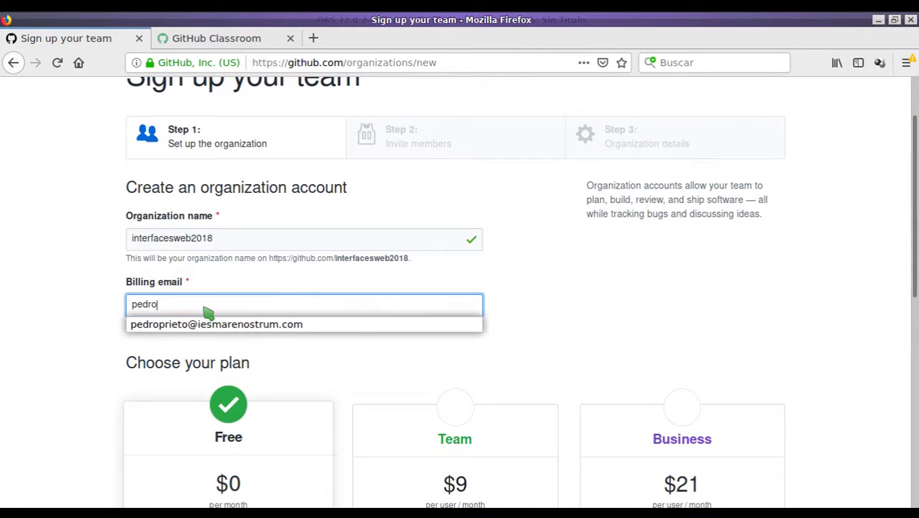
pyautogui.click(230, 323)
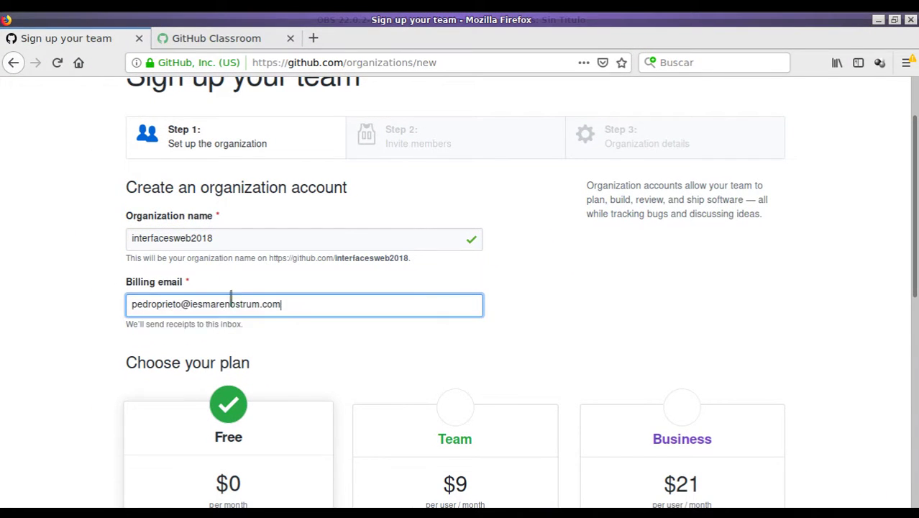
pyautogui.scroll(-2, 248, 327)
pyautogui.scroll(-5, 248, 327)
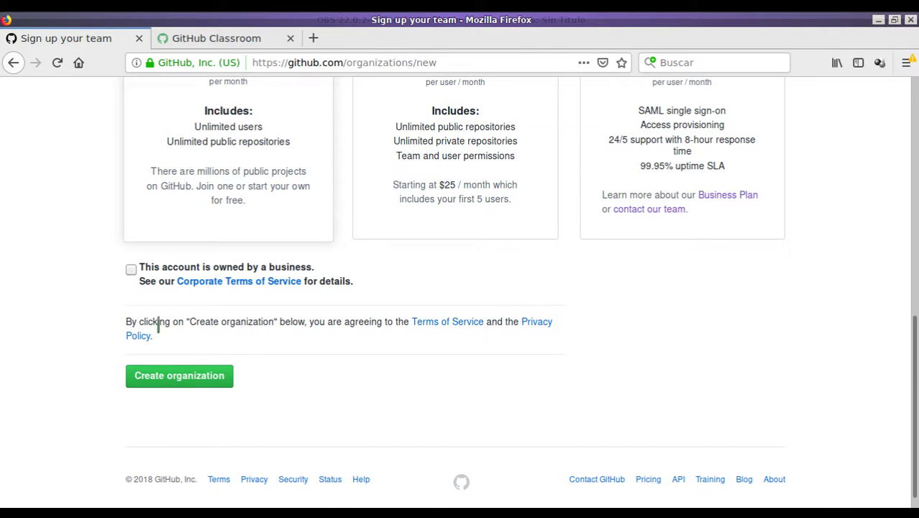
pyautogui.click(185, 375)
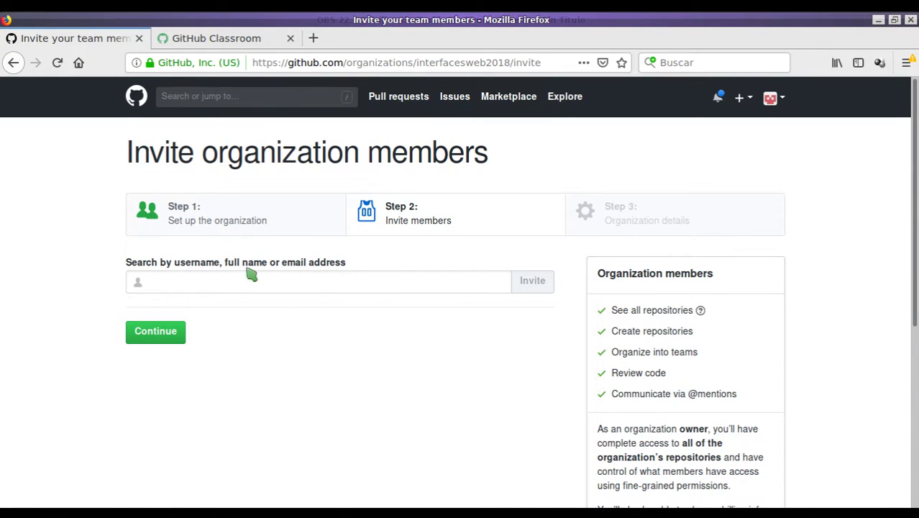
# Skip inviting members and submit the survey: educational purposes, a year or more, 21 to 50 people.
pyautogui.scroll(-2, 240, 266)
pyautogui.click(155, 256)
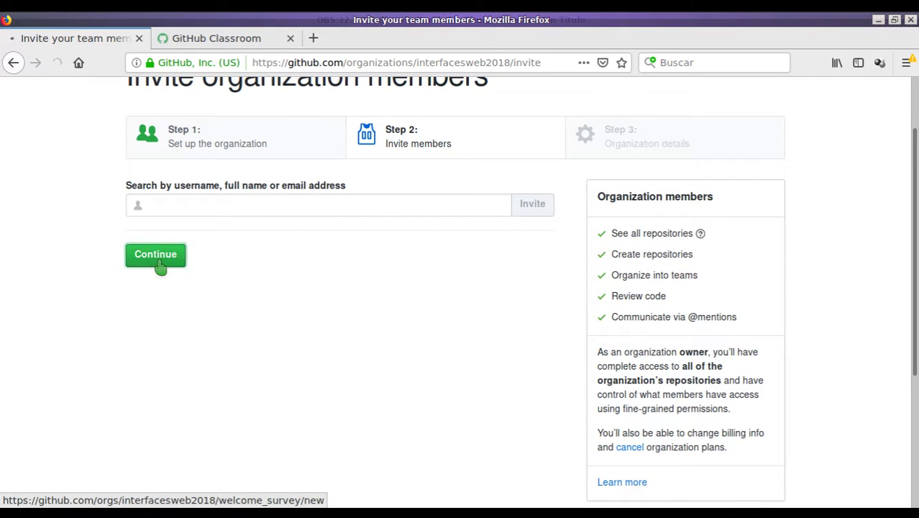
pyautogui.scroll(-3, 263, 255)
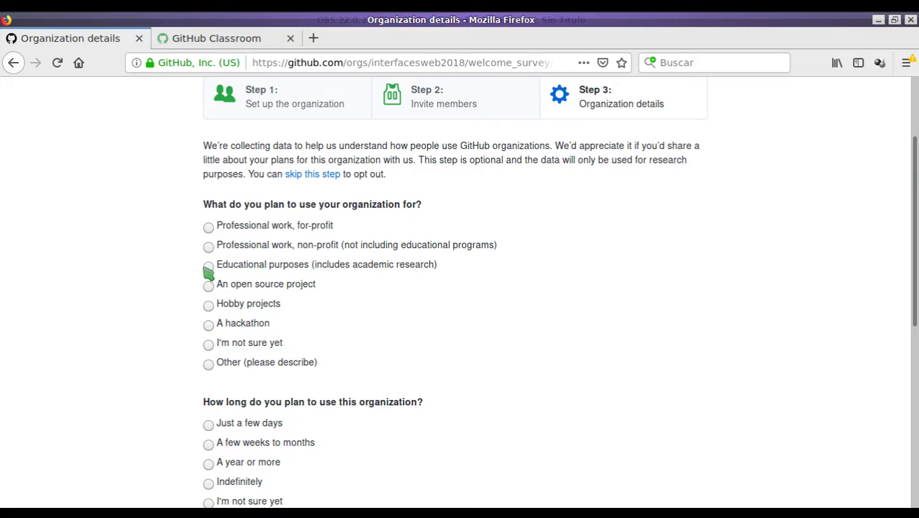
pyautogui.click(208, 268)
pyautogui.scroll(-4, 245, 285)
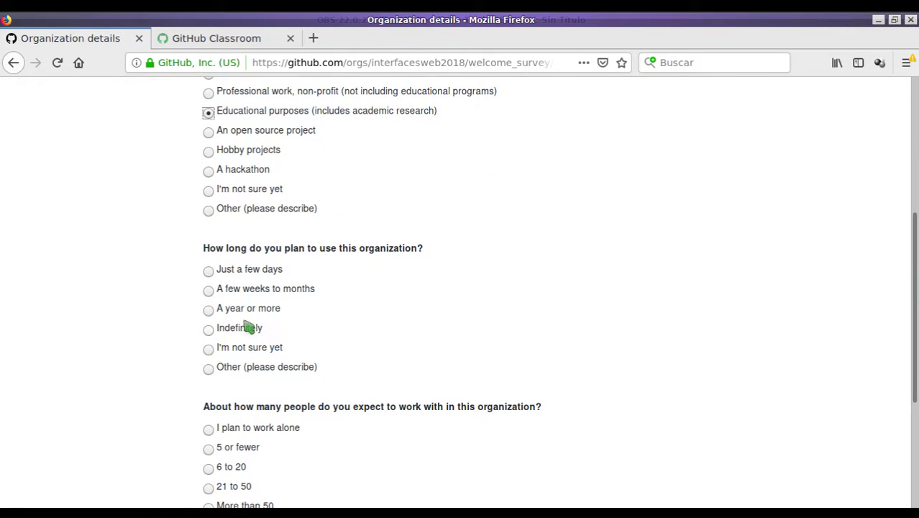
pyautogui.click(209, 309)
pyautogui.scroll(-1, 268, 335)
pyautogui.scroll(-5, 267, 335)
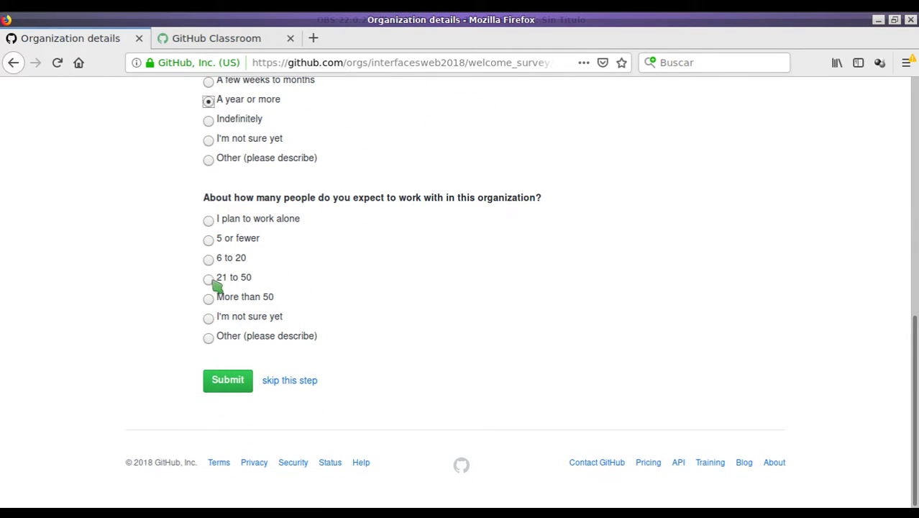
pyautogui.click(209, 279)
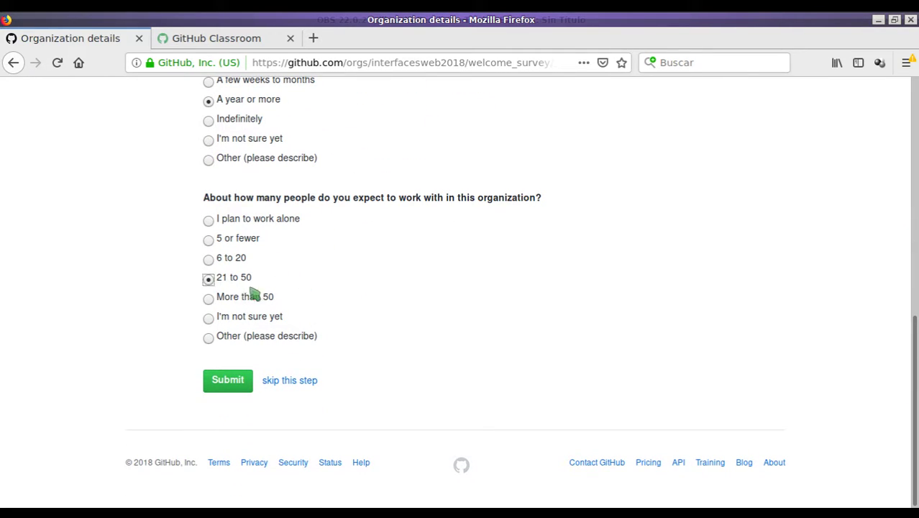
pyautogui.click(235, 380)
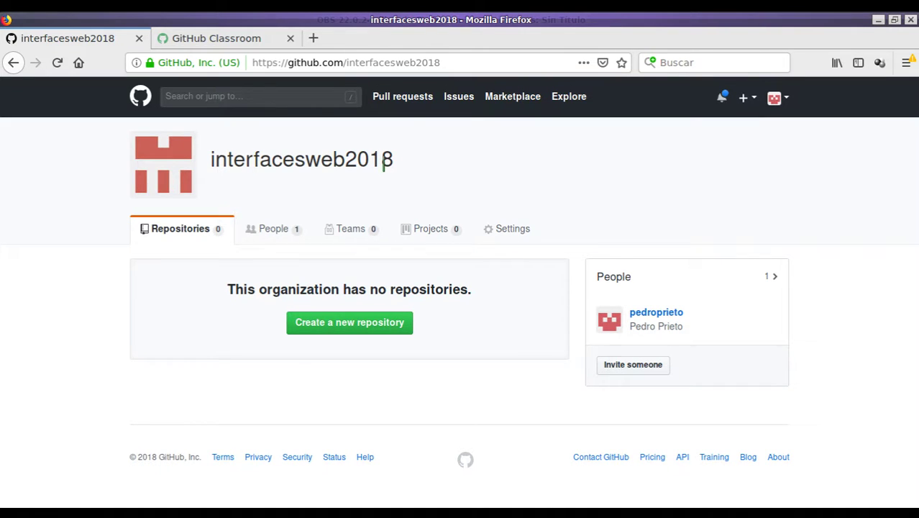
# Sign in to GitHub Classroom and begin a new classroom, reaching the organization list.
pyautogui.click(221, 40)
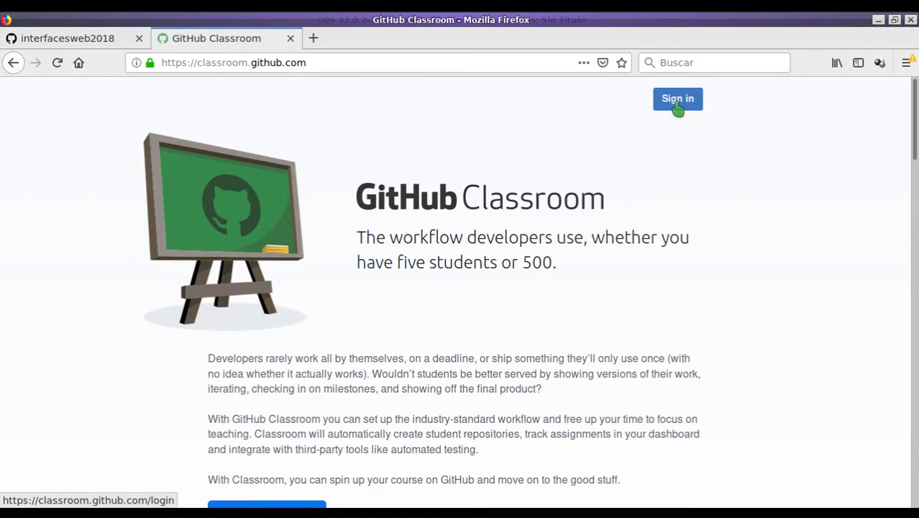
pyautogui.click(678, 105)
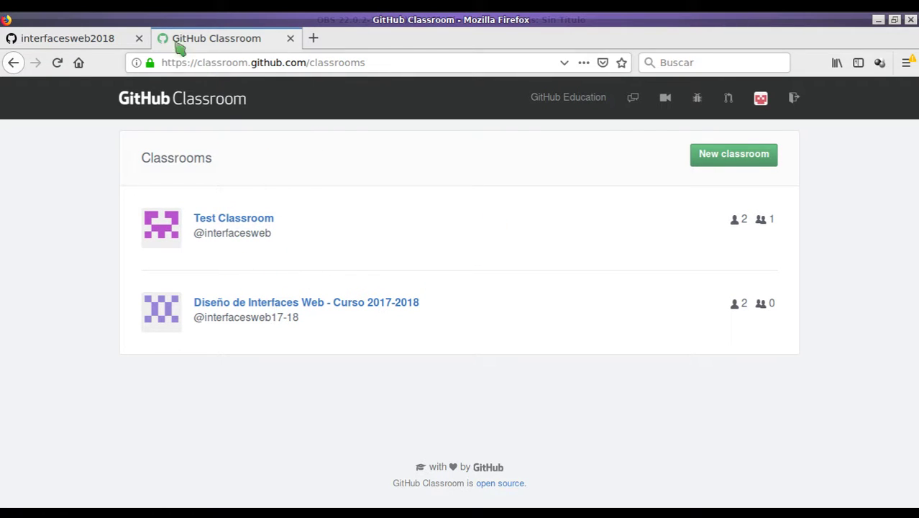
pyautogui.click(96, 42)
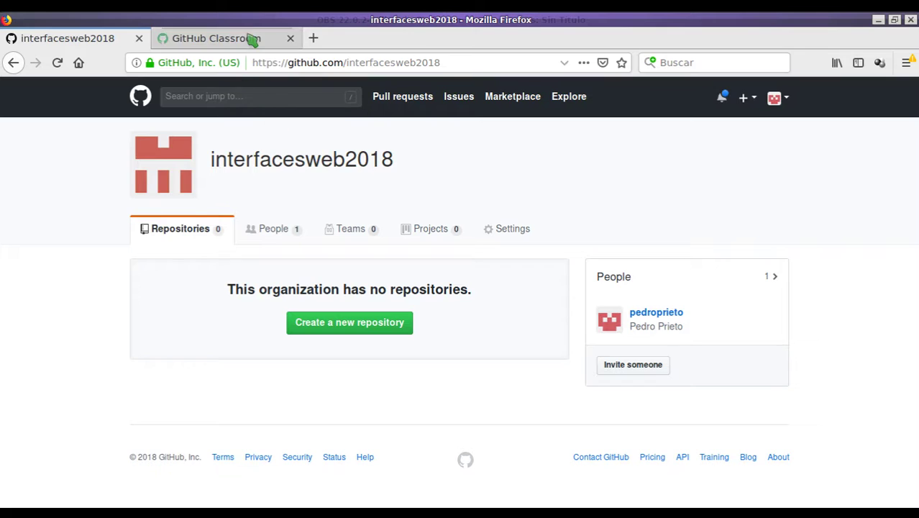
pyautogui.click(248, 38)
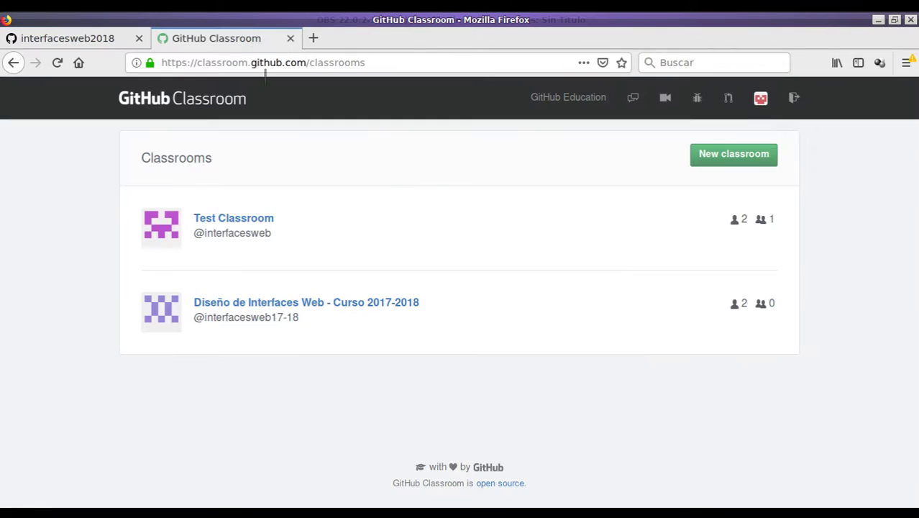
pyautogui.click(722, 158)
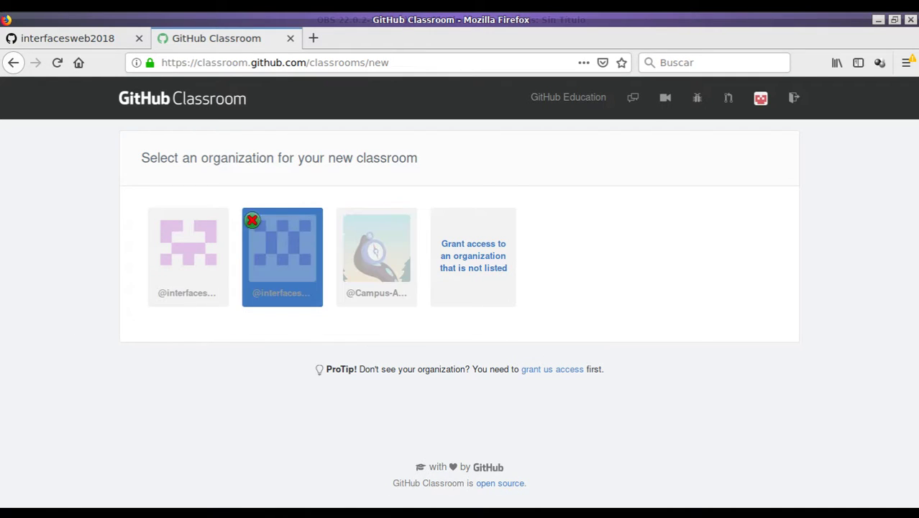
pyautogui.moveTo(357, 270)
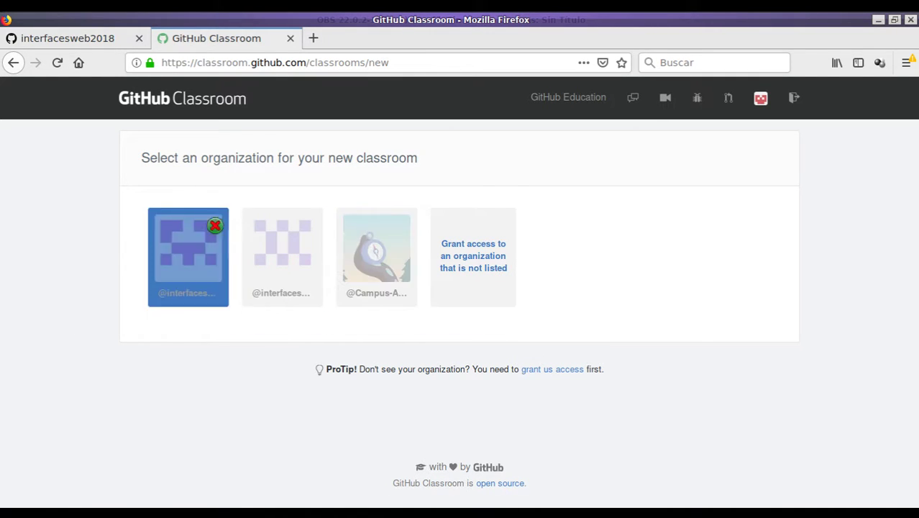
pyautogui.click(92, 33)
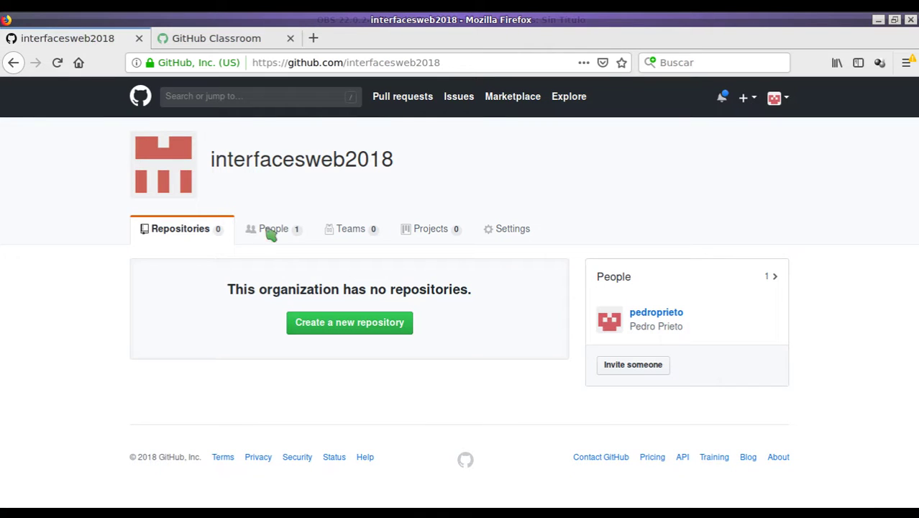
pyautogui.click(226, 38)
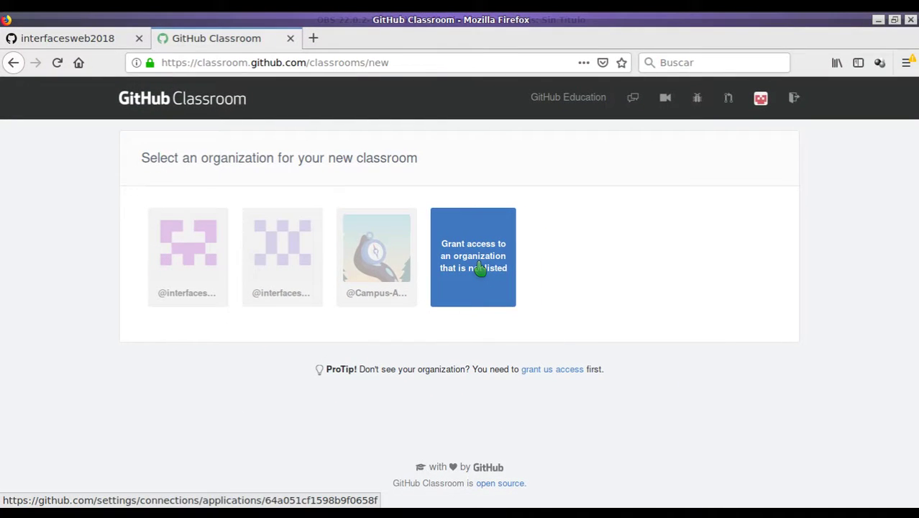
# Grant Classroom access to interfacesweb2018, confirm with the account password, and close that settings tab.
pyautogui.click(478, 267)
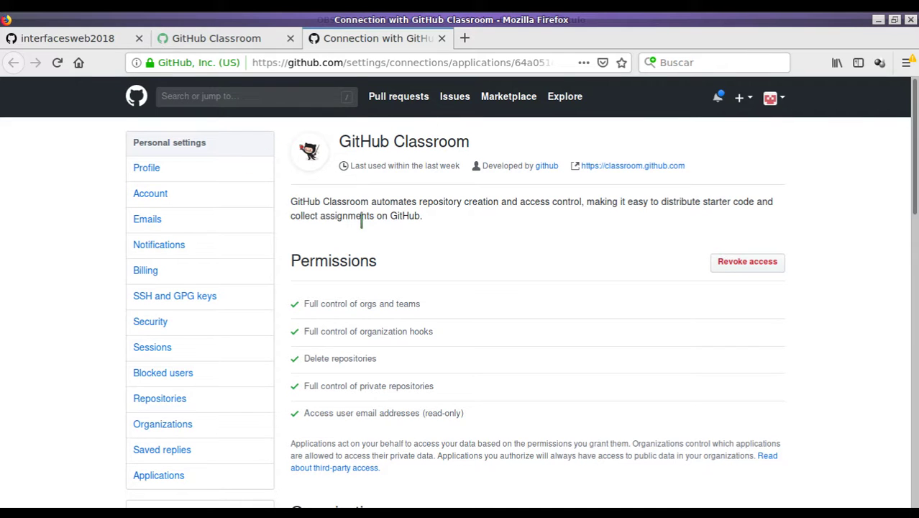
pyautogui.scroll(-5, 361, 220)
pyautogui.scroll(-4, 460, 240)
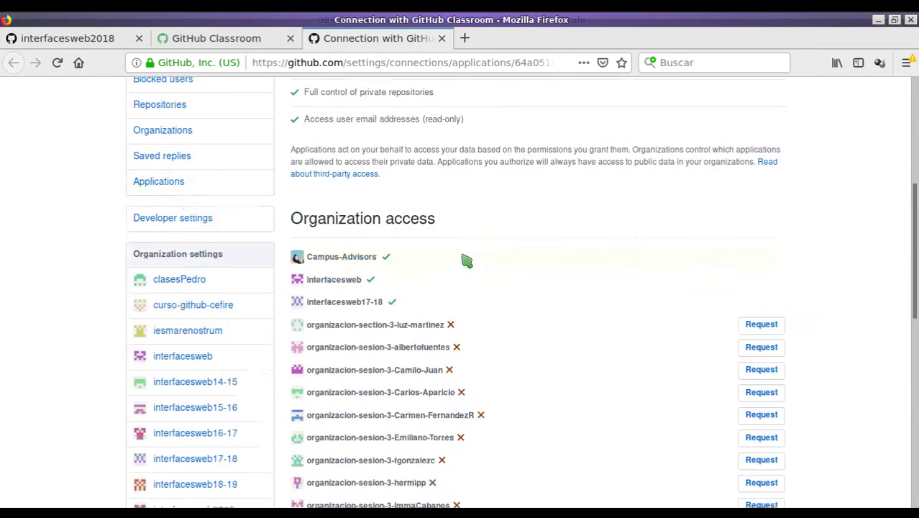
pyautogui.scroll(-3, 453, 209)
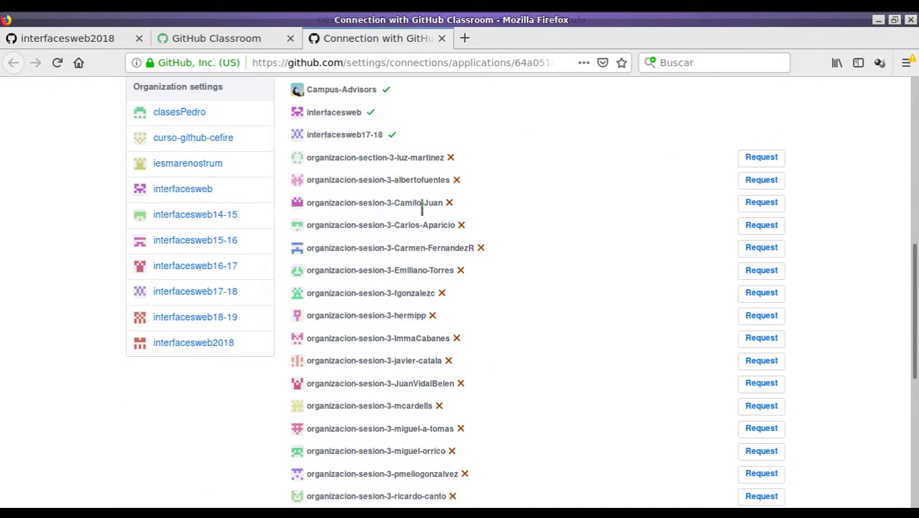
pyautogui.scroll(-6, 460, 244)
pyautogui.scroll(-3, 478, 305)
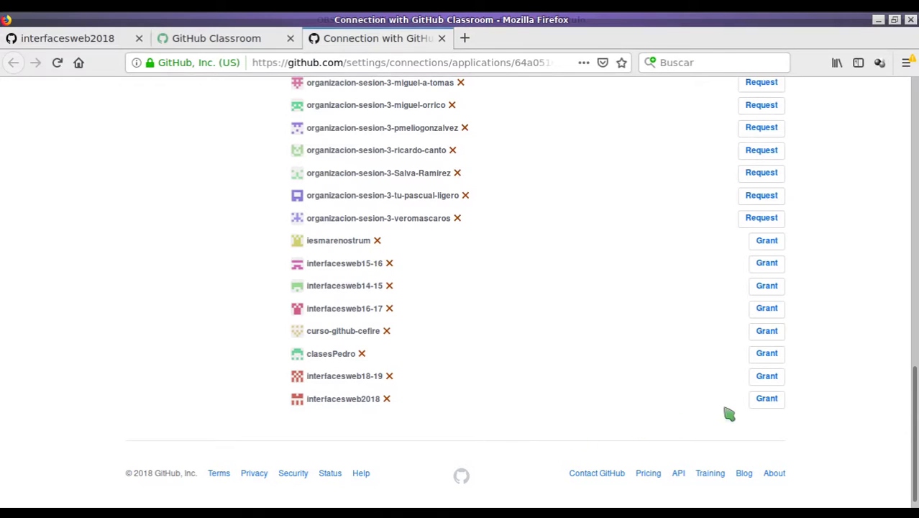
pyautogui.click(767, 400)
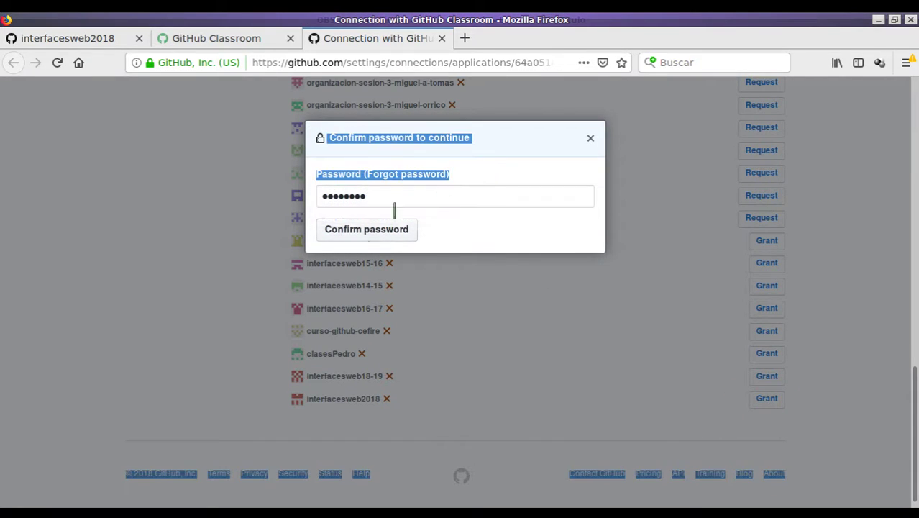
pyautogui.click(363, 230)
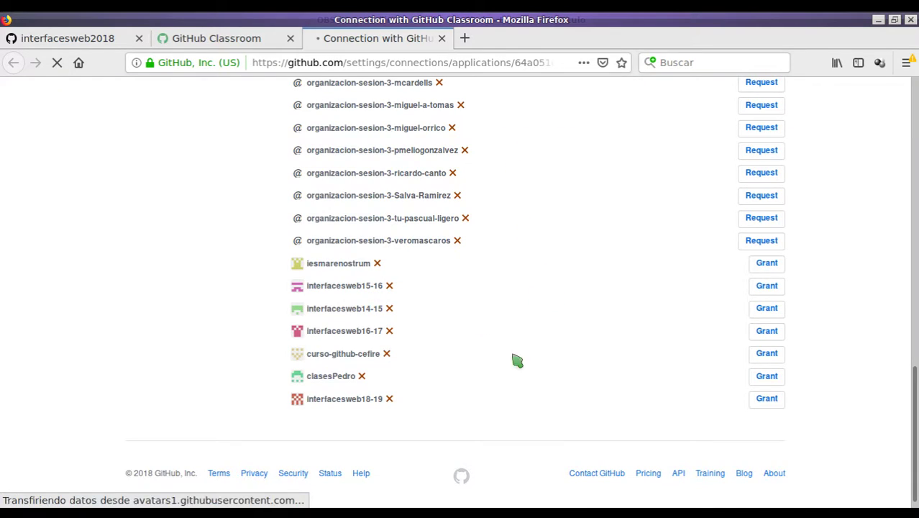
pyautogui.scroll(10, 460, 316)
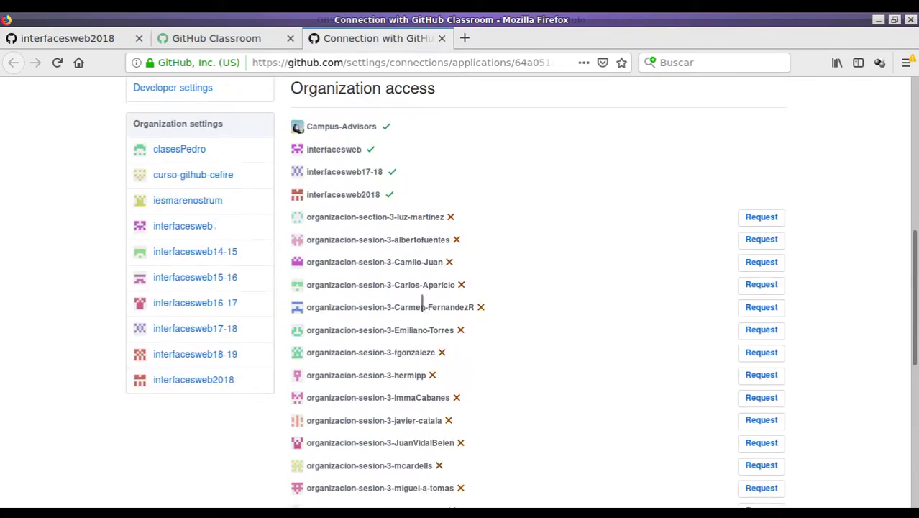
pyautogui.scroll(-2, 384, 248)
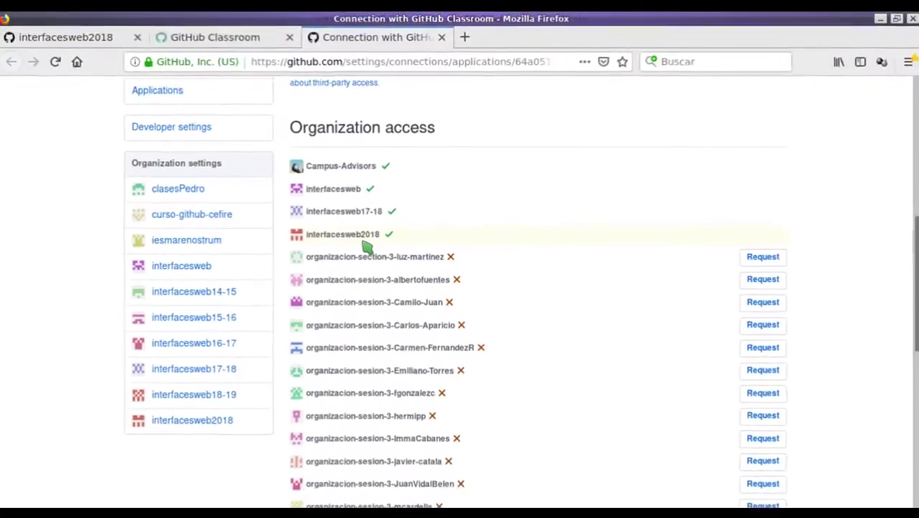
pyautogui.click(441, 39)
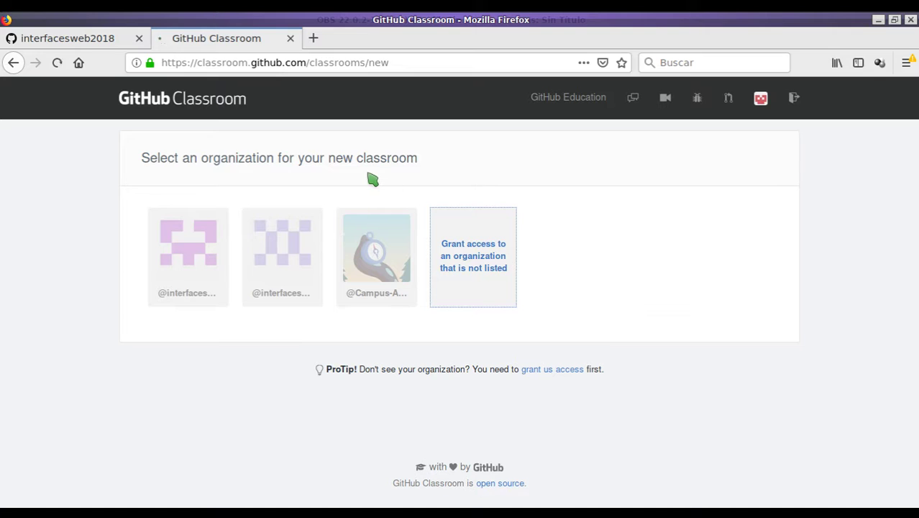
# Choose interfacesweb2018 for the classroom and name it 'Interfaces Web 2018'.
pyautogui.press('F5')
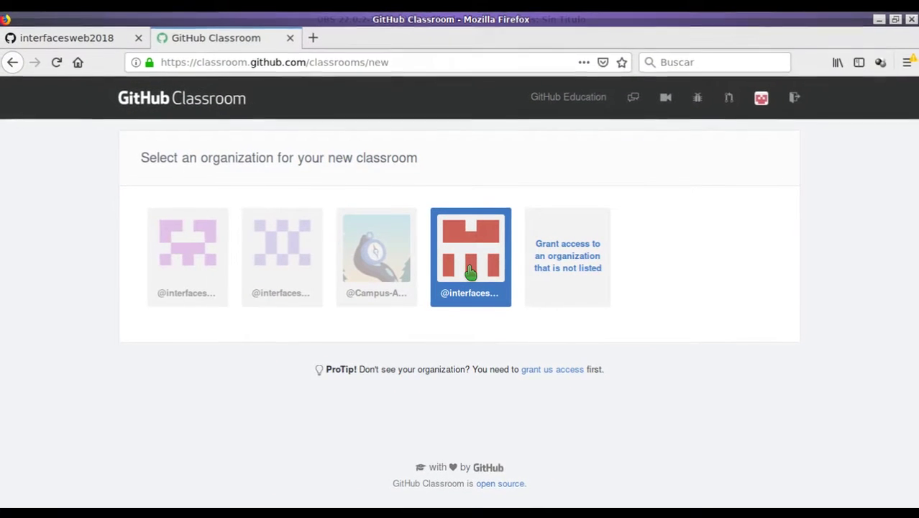
pyautogui.click(469, 270)
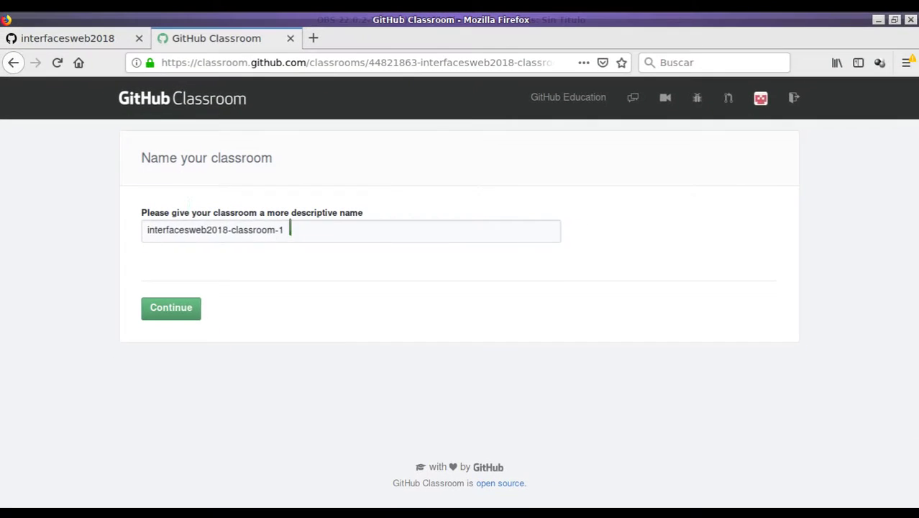
pyautogui.moveTo(290, 229); pyautogui.dragTo(119, 197)
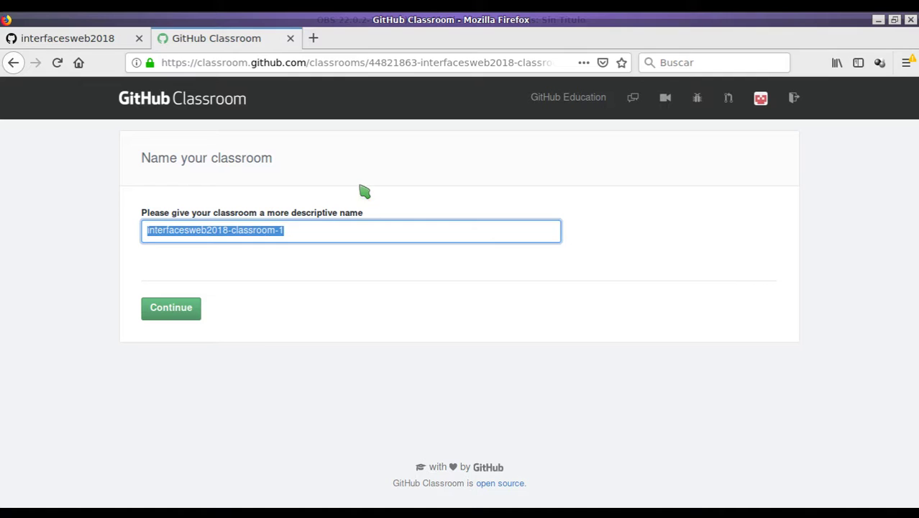
pyautogui.write('In')
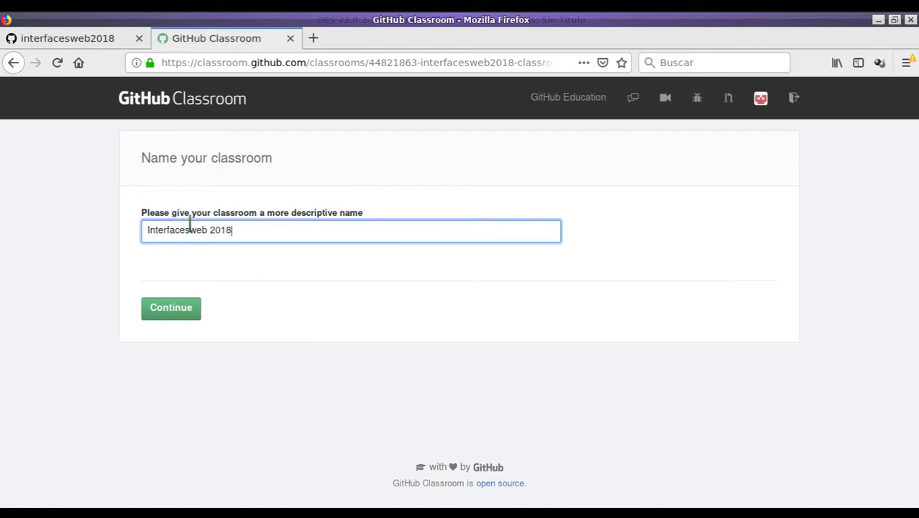
pyautogui.write('W')
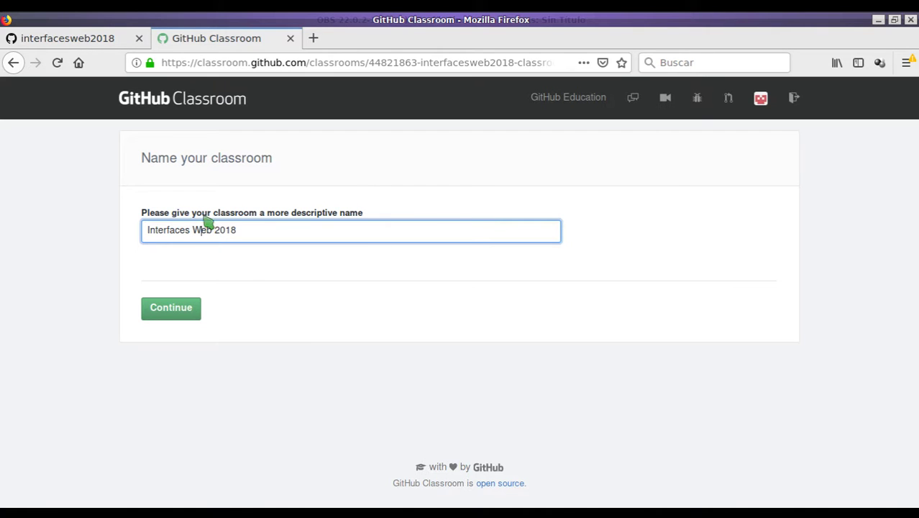
pyautogui.click(177, 308)
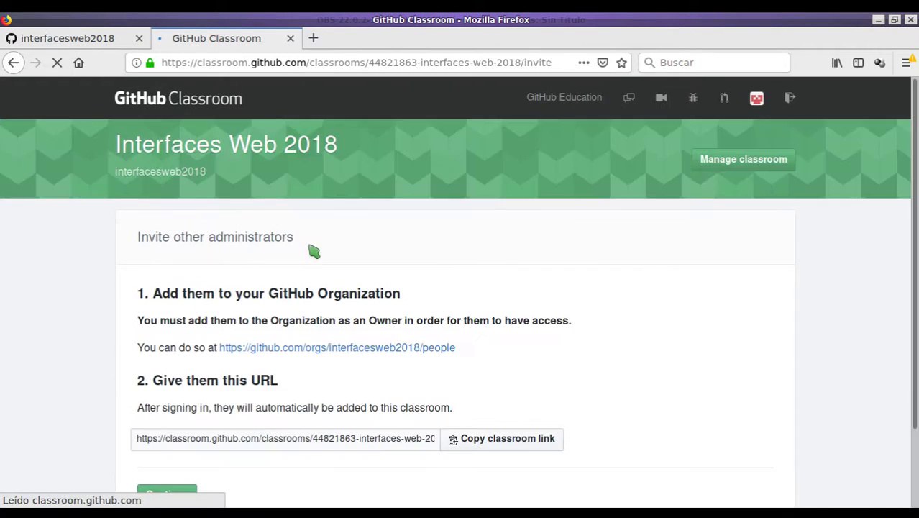
# Continue past the administrator invitations to the Add students roster page.
pyautogui.scroll(-2, 345, 188)
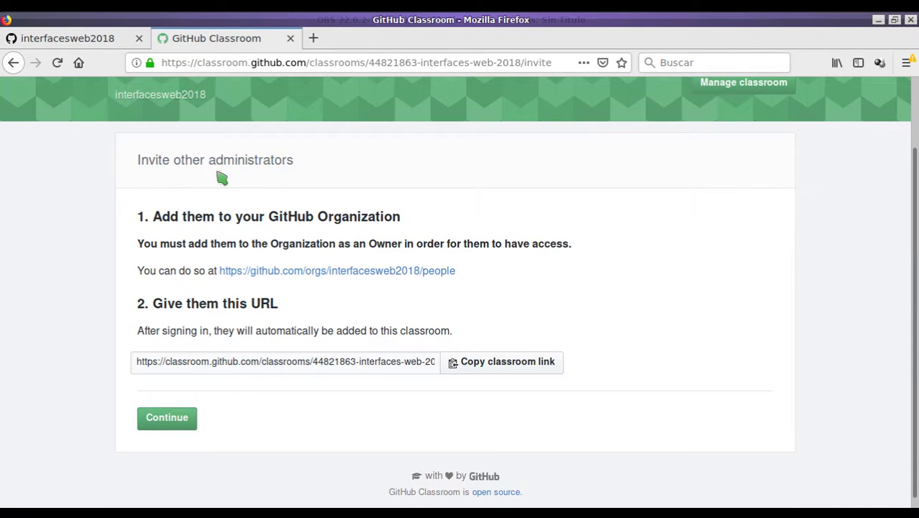
pyautogui.scroll(-1, 347, 208)
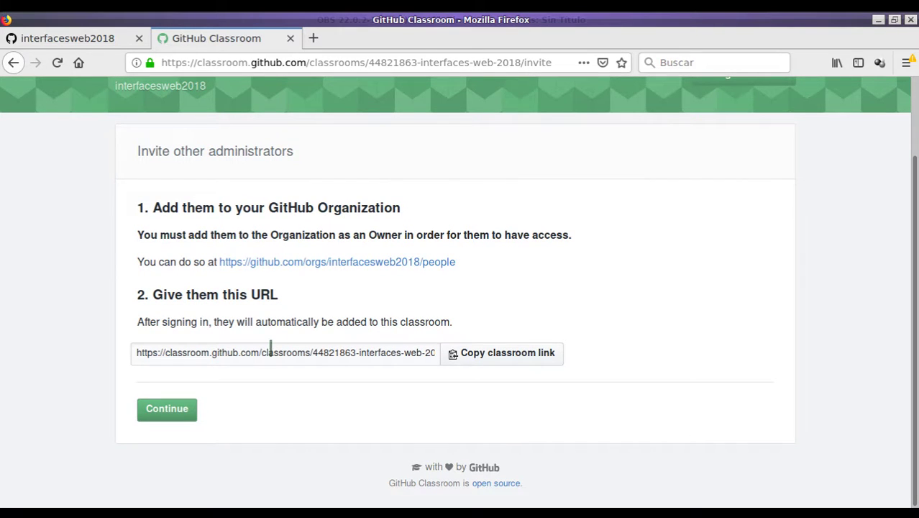
pyautogui.click(170, 404)
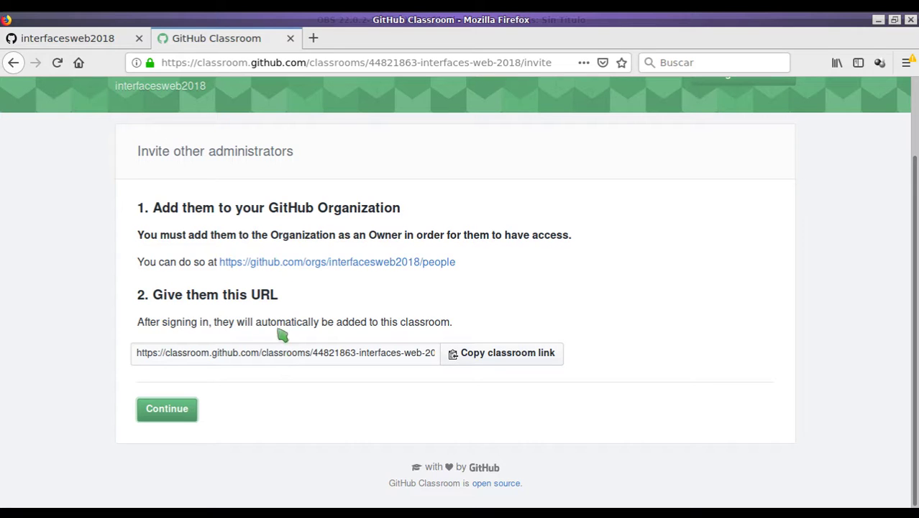
pyautogui.click(171, 419)
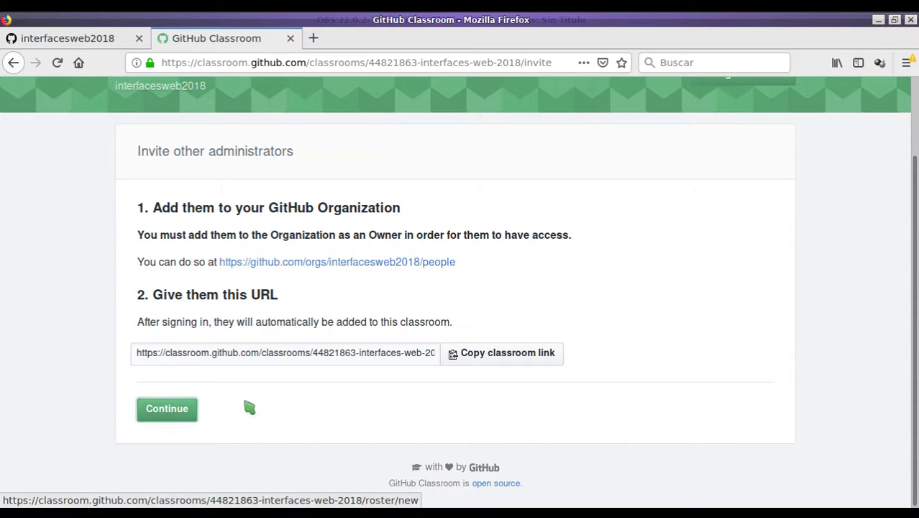
pyautogui.scroll(-2, 251, 305)
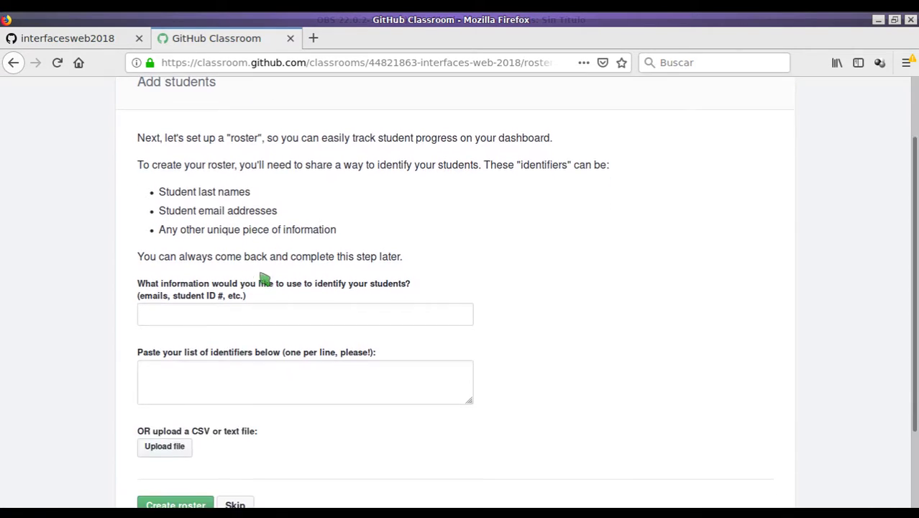
# Create a roster identified by 'nombre,apellidos' containing two student entries.
pyautogui.scroll(2, 244, 210)
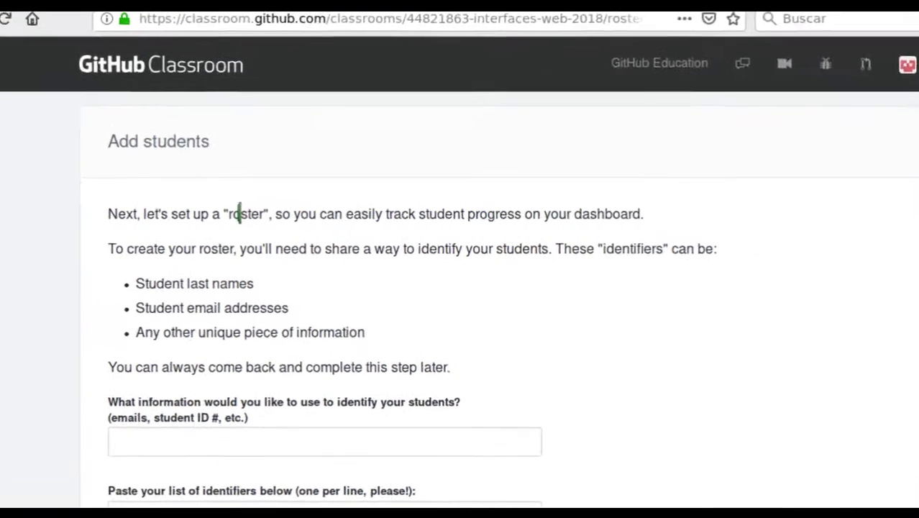
pyautogui.doubleClick(241, 211)
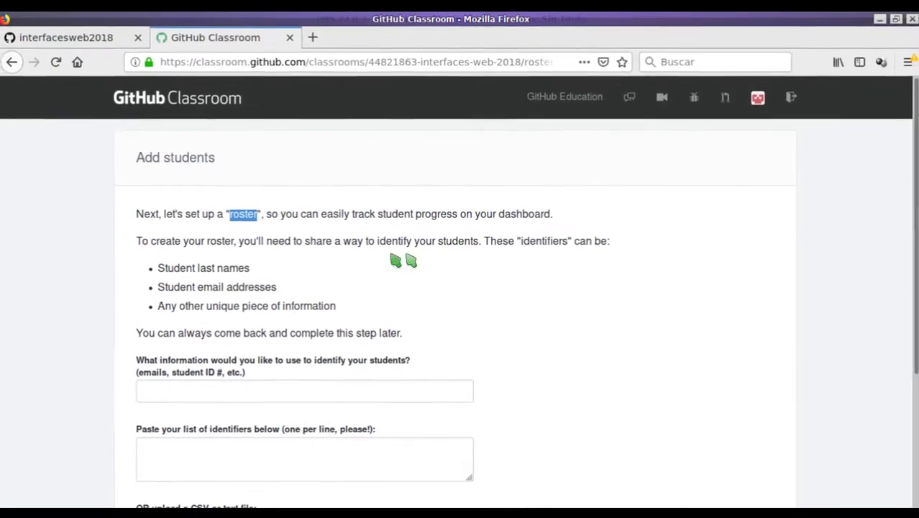
pyautogui.scroll(-1, 322, 284)
pyautogui.scroll(-3, 322, 284)
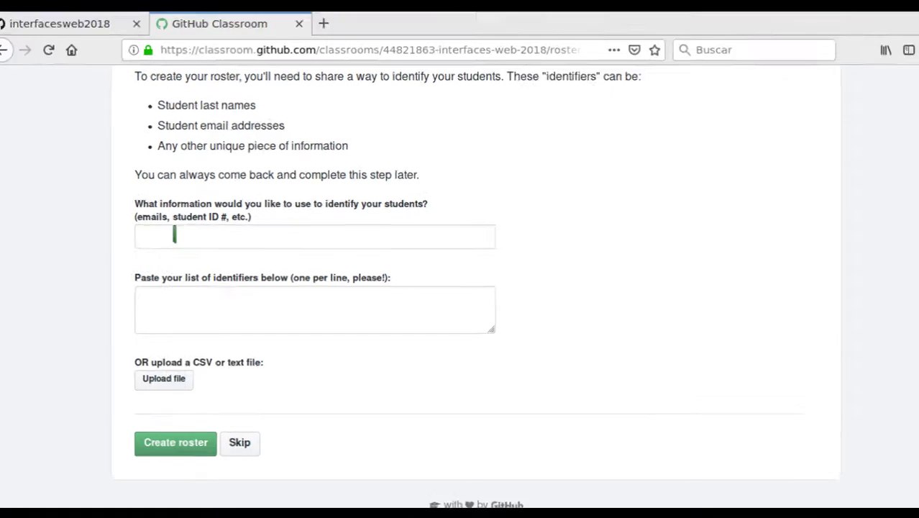
pyautogui.click(182, 235)
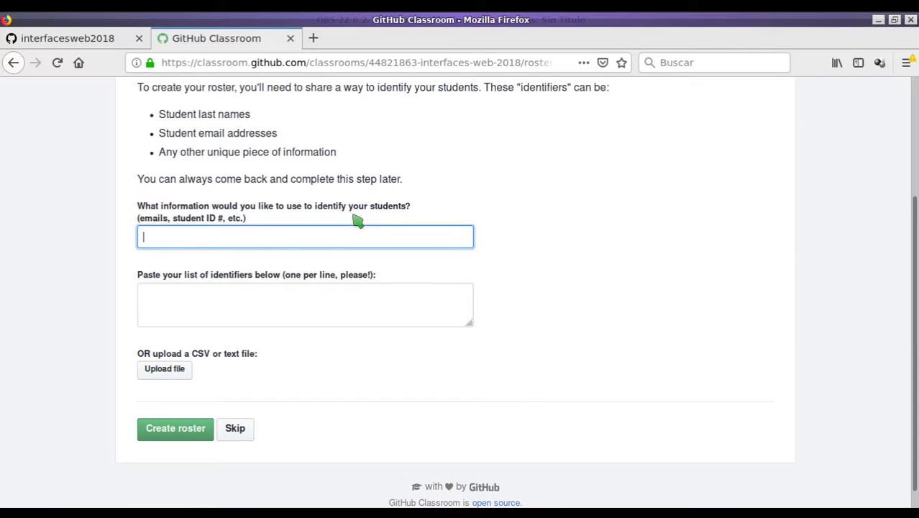
pyautogui.write('ombre,apellidos')
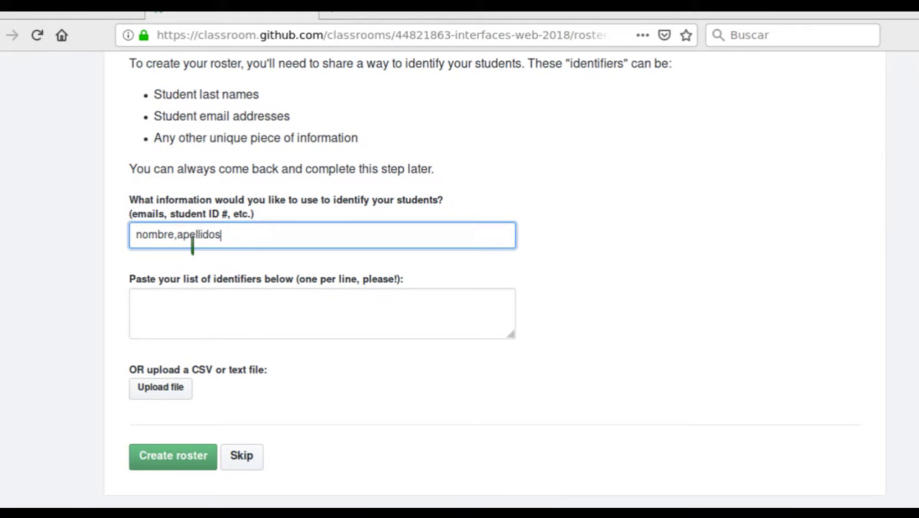
pyautogui.click(217, 302)
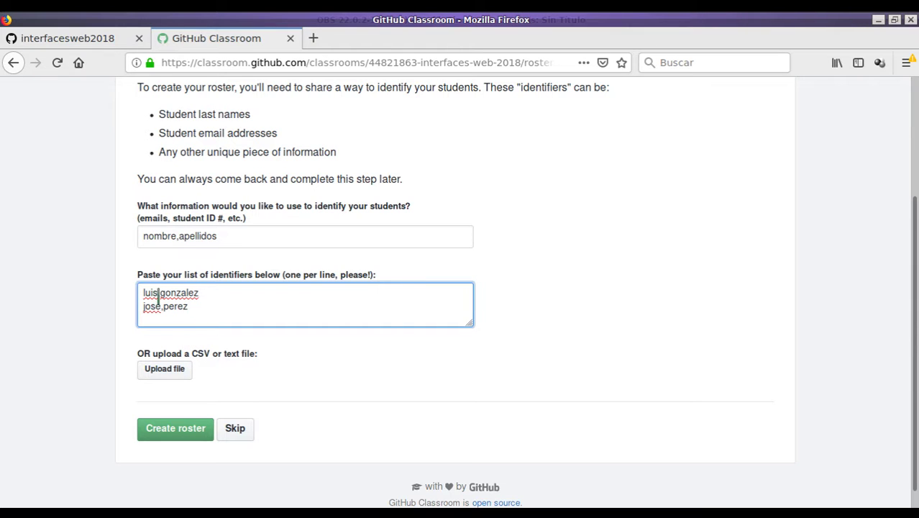
pyautogui.doubleClick(158, 237)
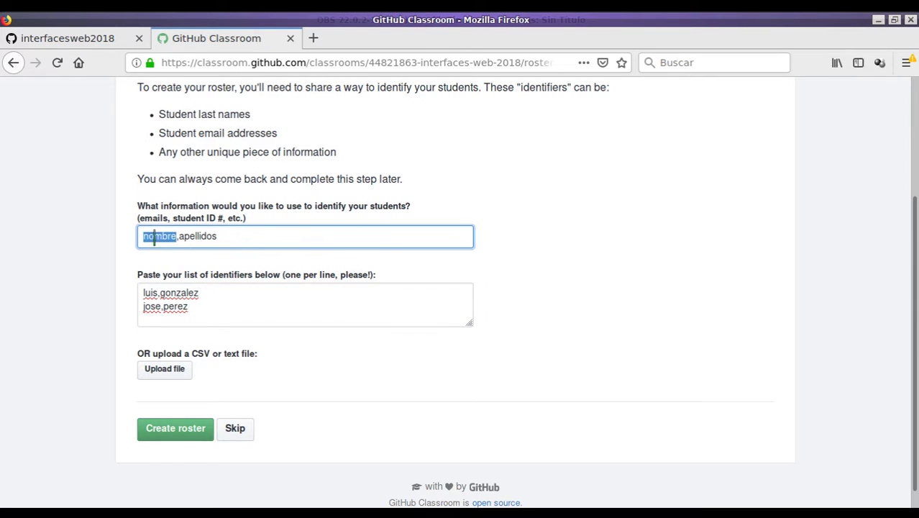
pyautogui.doubleClick(193, 243)
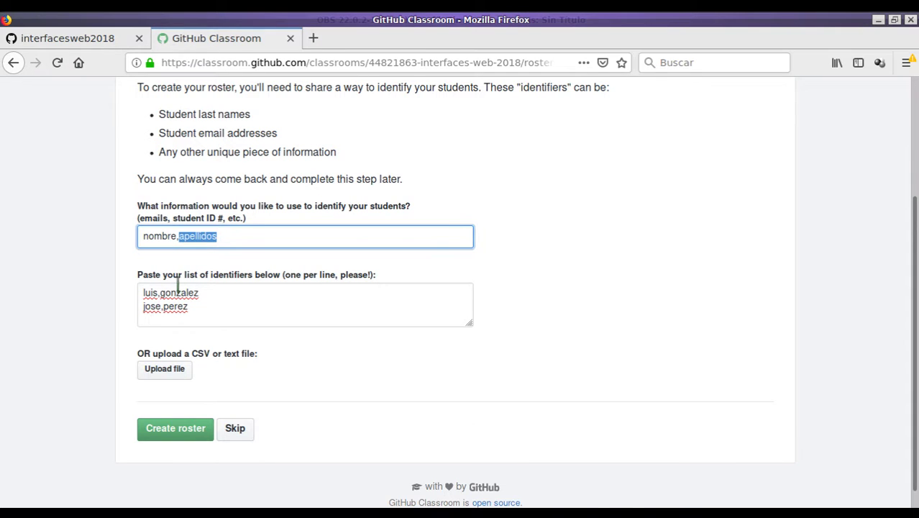
pyautogui.click(181, 428)
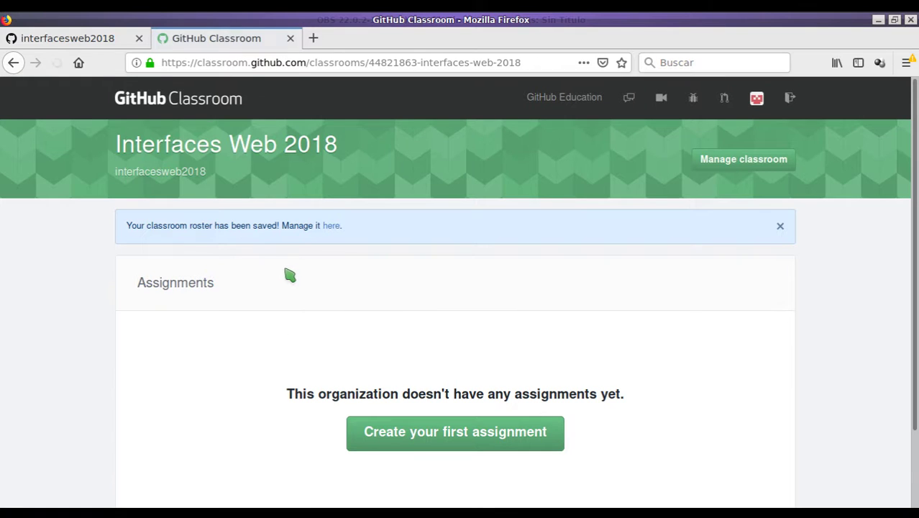
# Open the classroom settings and view the administrator invites and the student roster.
pyautogui.scroll(-2, 316, 286)
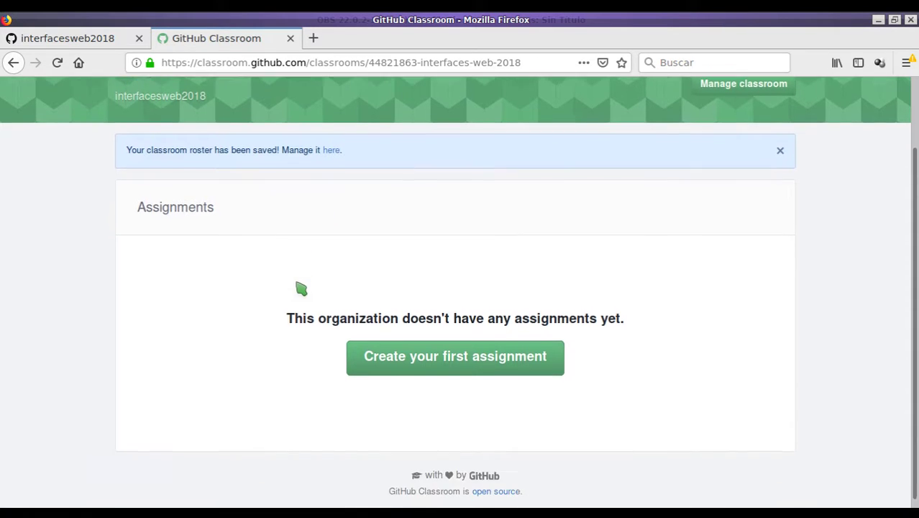
pyautogui.scroll(1, 304, 287)
pyautogui.scroll(1, 305, 287)
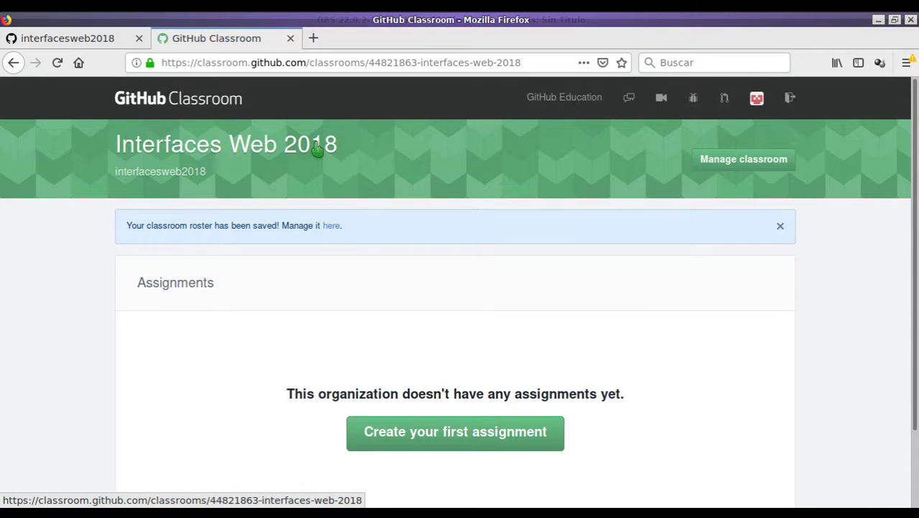
pyautogui.scroll(-2, 366, 299)
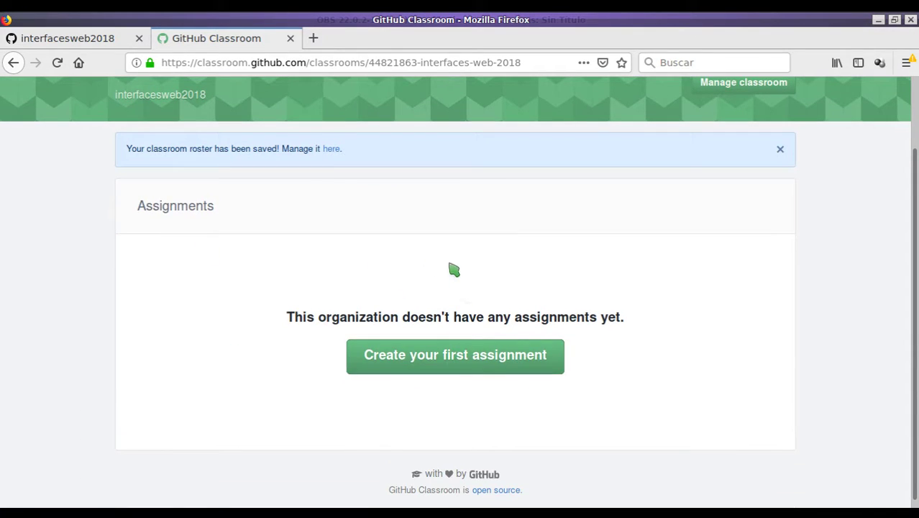
pyautogui.scroll(2, 460, 313)
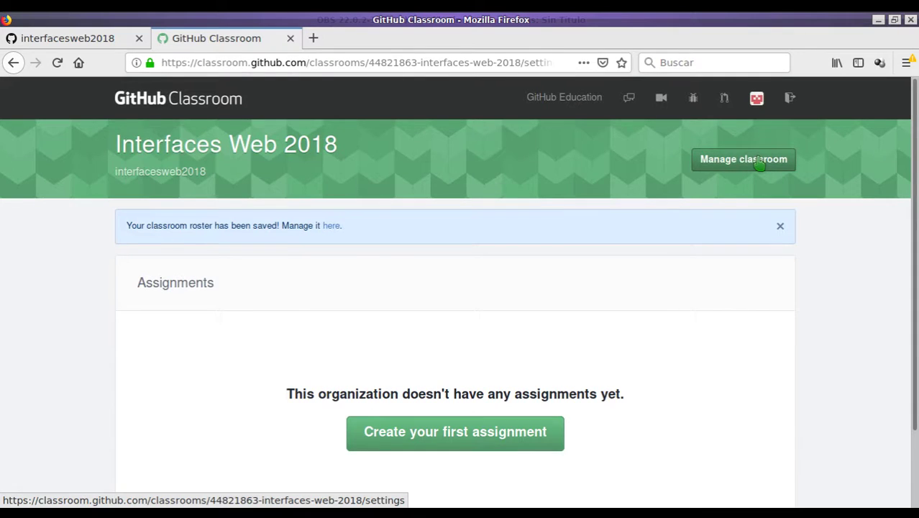
pyautogui.click(760, 164)
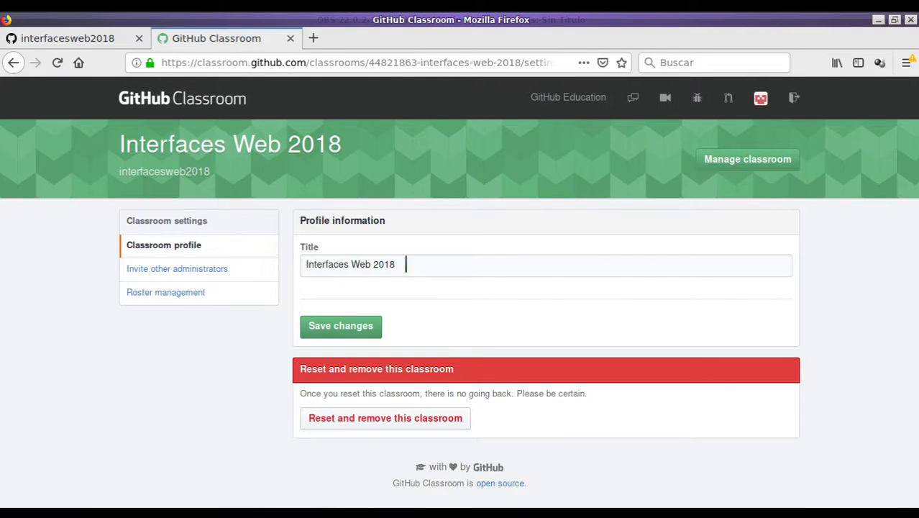
pyautogui.click(193, 274)
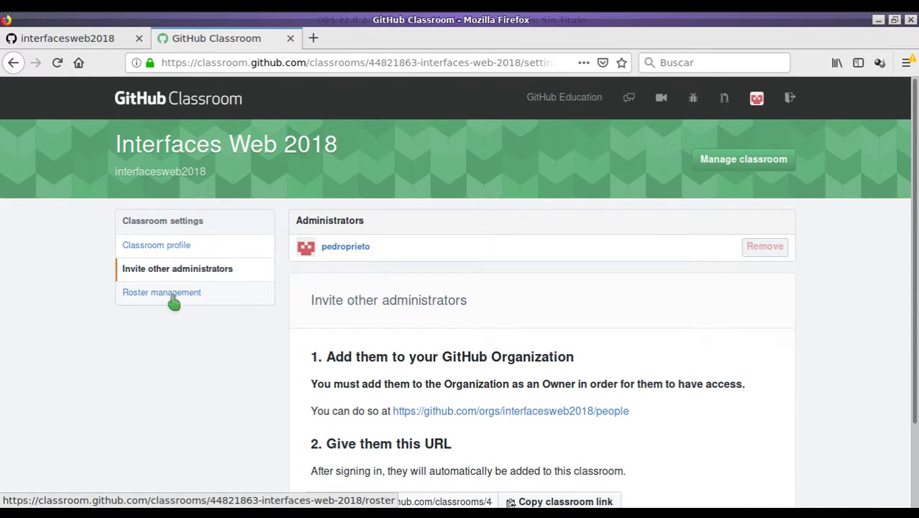
pyautogui.click(169, 299)
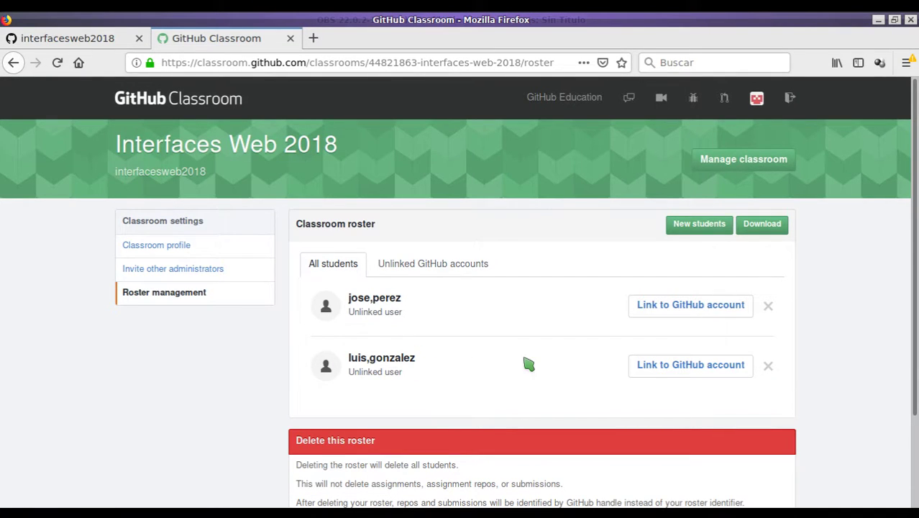
# Open and dismiss the add-students form and roster download options, then return to the classroom.
pyautogui.scroll(-2, 511, 360)
pyautogui.scroll(2, 474, 345)
pyautogui.click(692, 227)
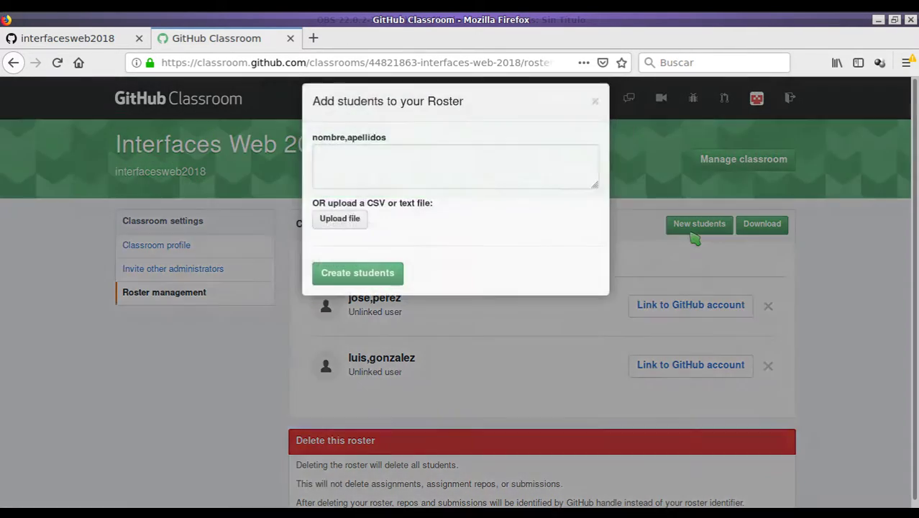
pyautogui.click(539, 328)
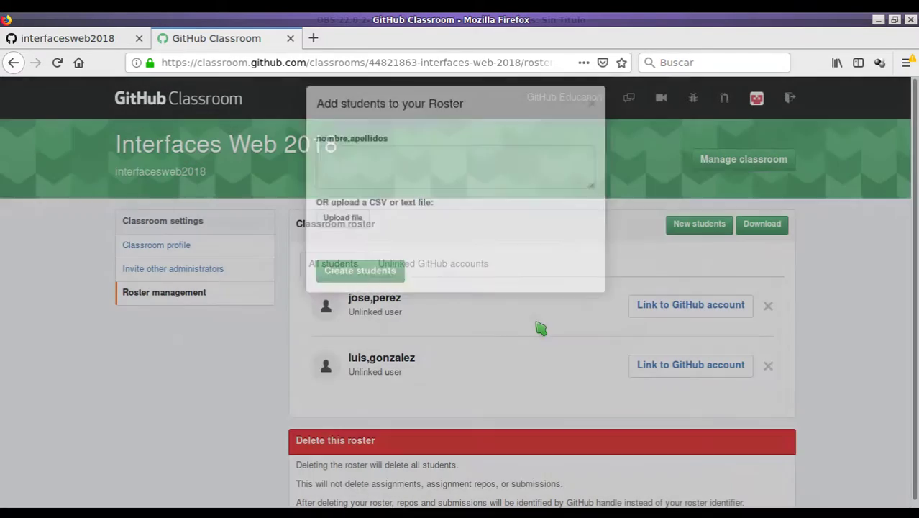
pyautogui.click(759, 228)
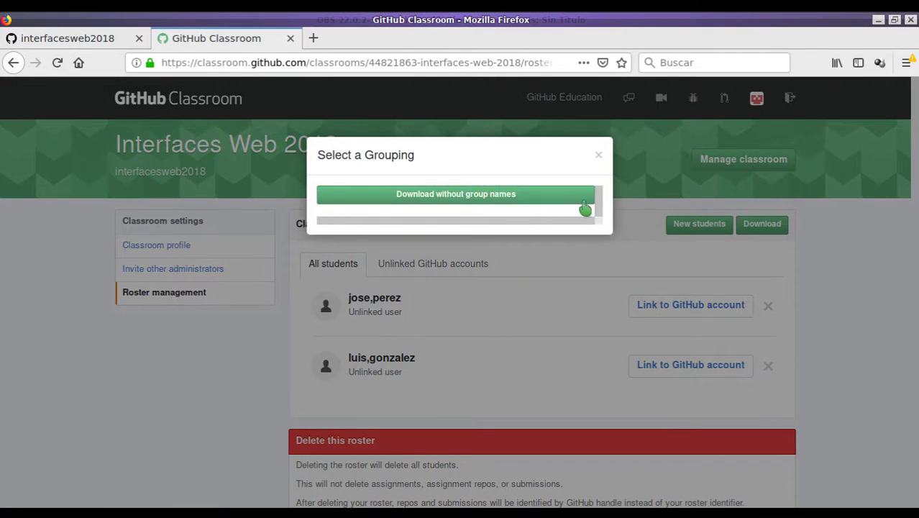
pyautogui.click(598, 155)
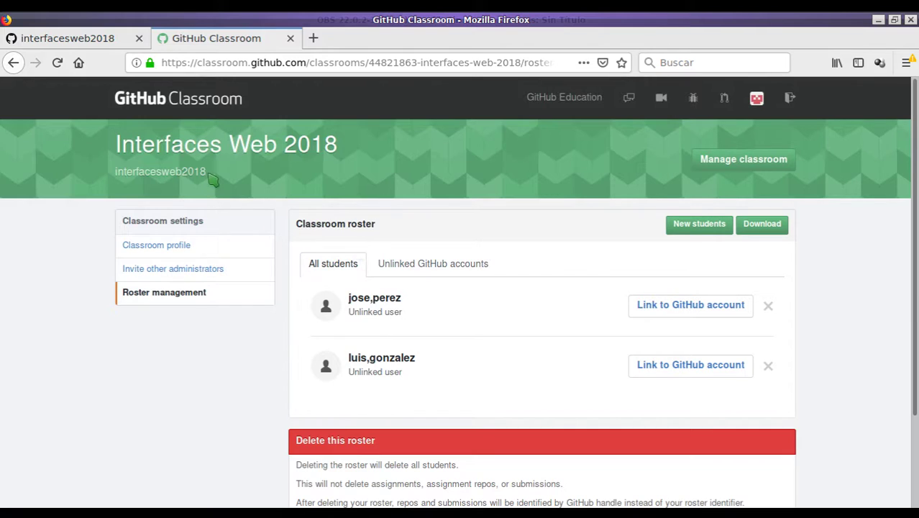
pyautogui.click(200, 154)
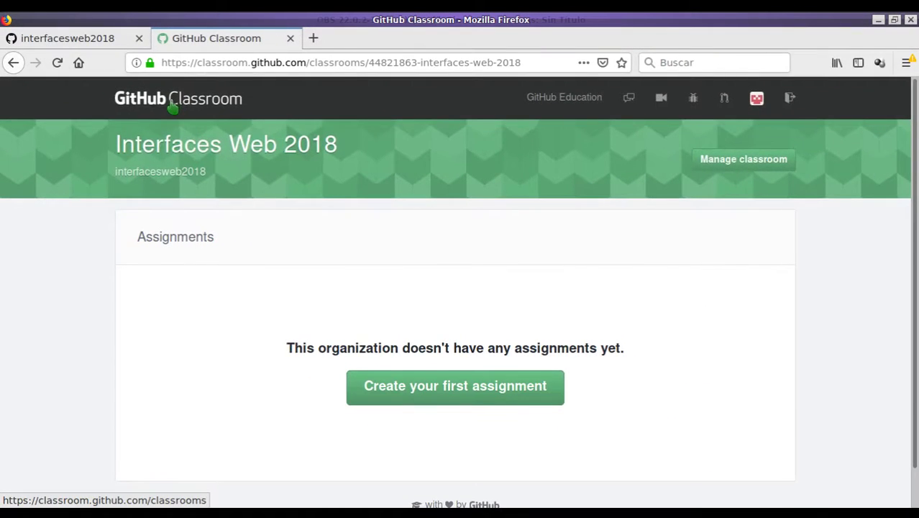
# Reopen Interfaces Web 2018 from the classroom list, then switch to the interfacesweb2018 GitHub tab.
pyautogui.click(173, 106)
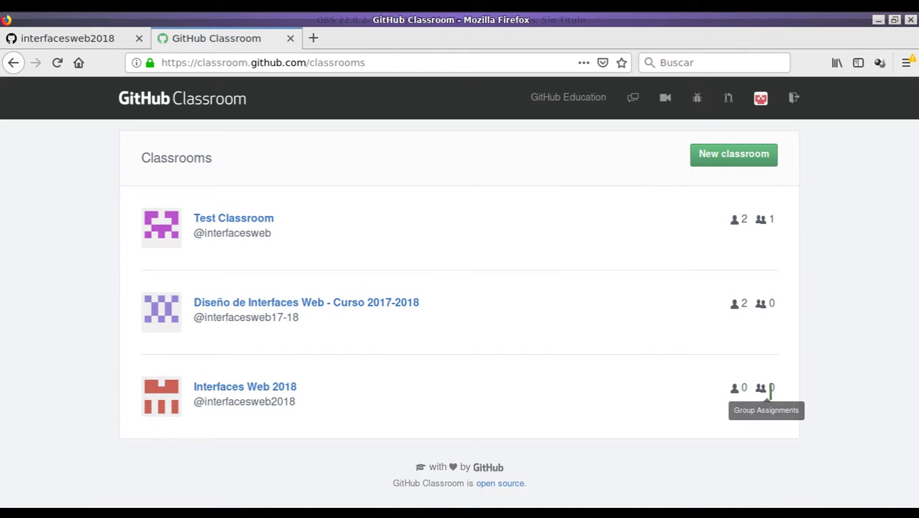
pyautogui.click(232, 395)
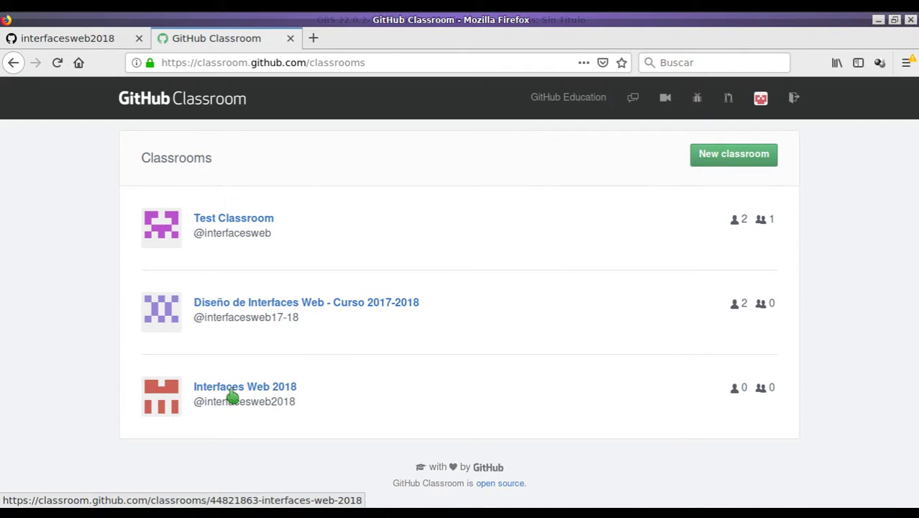
pyautogui.scroll(-1, 300, 283)
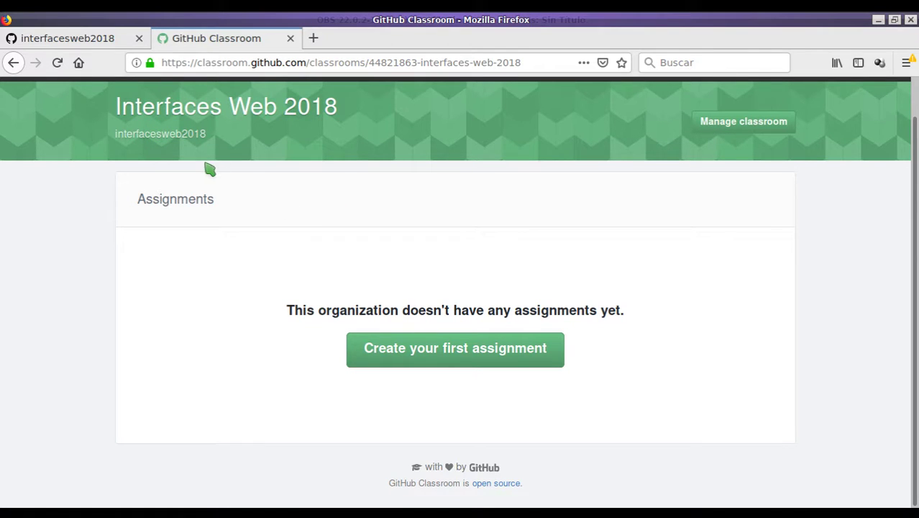
pyautogui.click(78, 41)
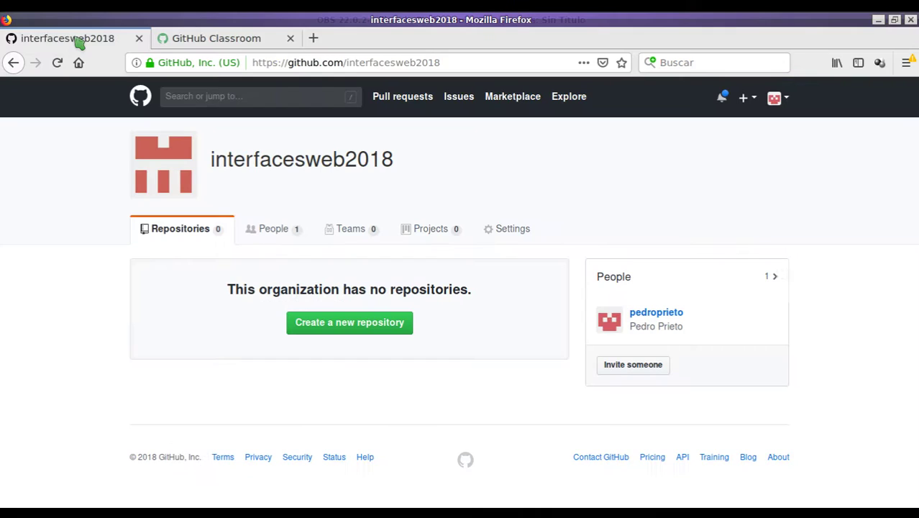
# Start a new interfacesweb2018 repository named 'tarea1', keeping it public.
pyautogui.click(347, 327)
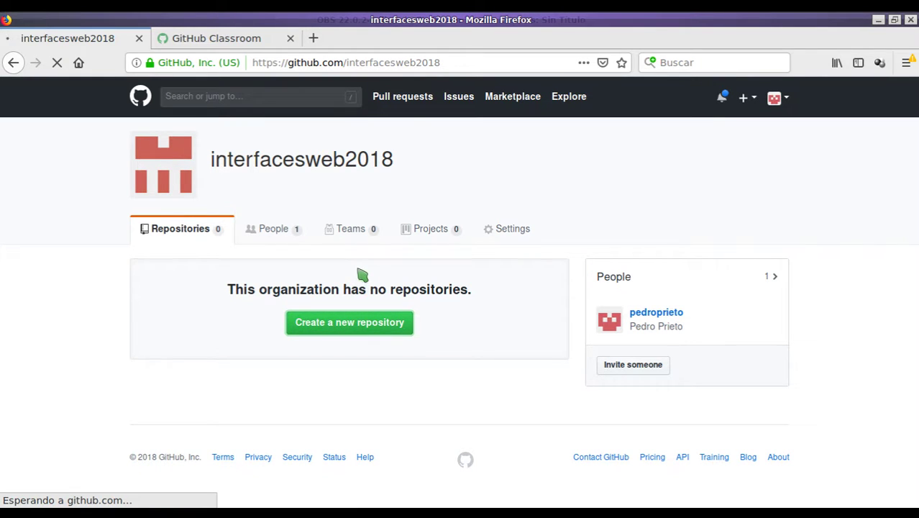
pyautogui.click(414, 249)
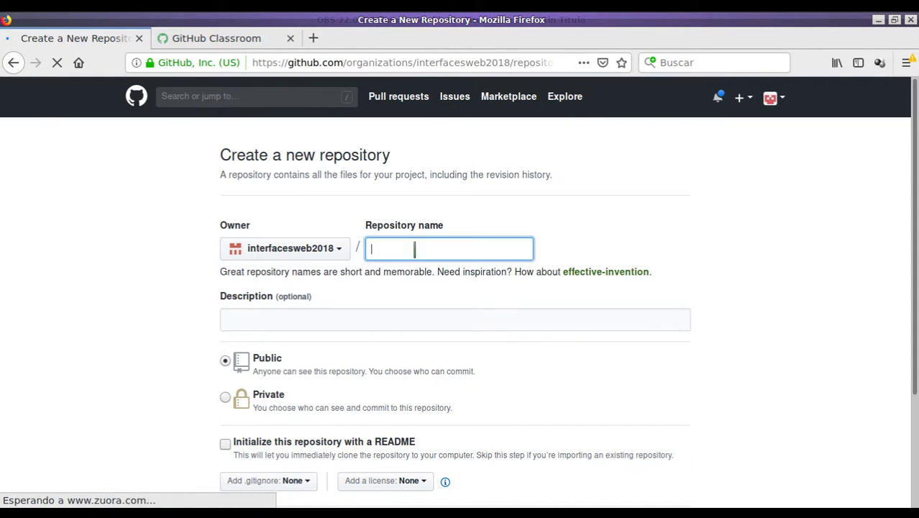
pyautogui.write('tarea1')
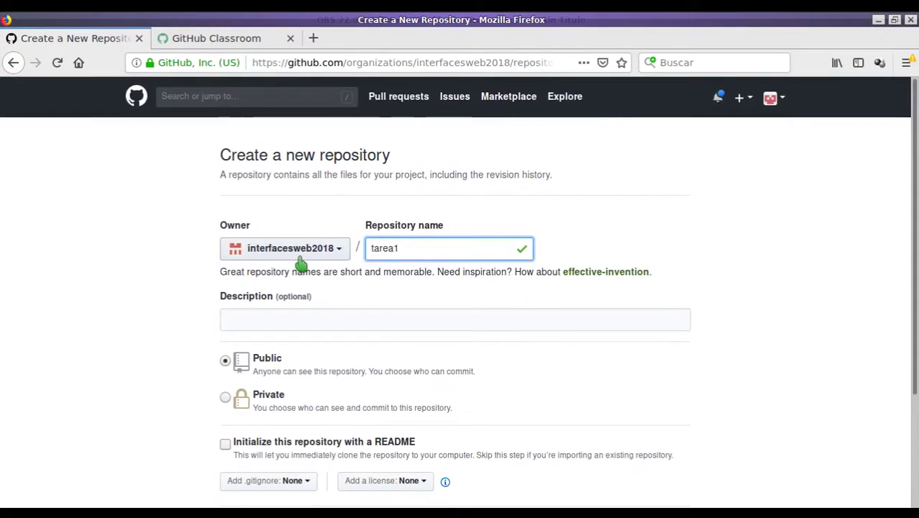
pyautogui.scroll(-3, 301, 265)
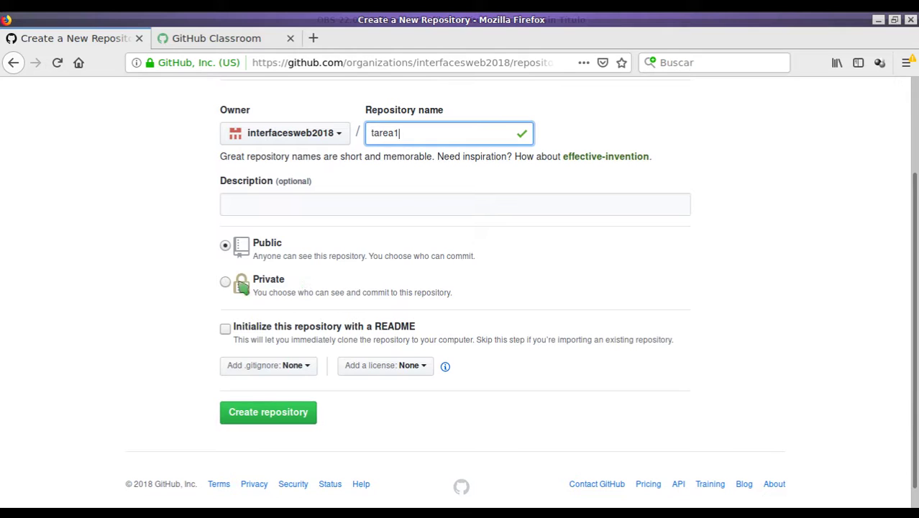
pyautogui.click(225, 282)
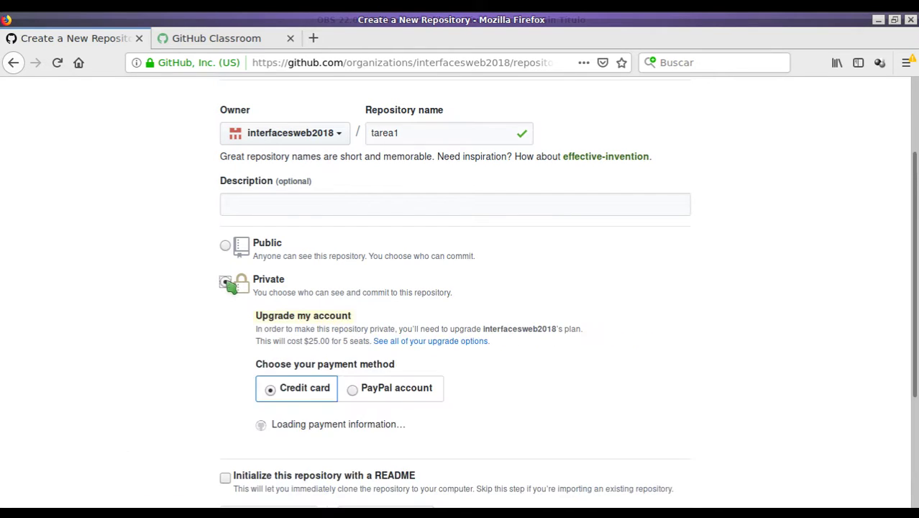
pyautogui.click(226, 245)
pyautogui.click(225, 281)
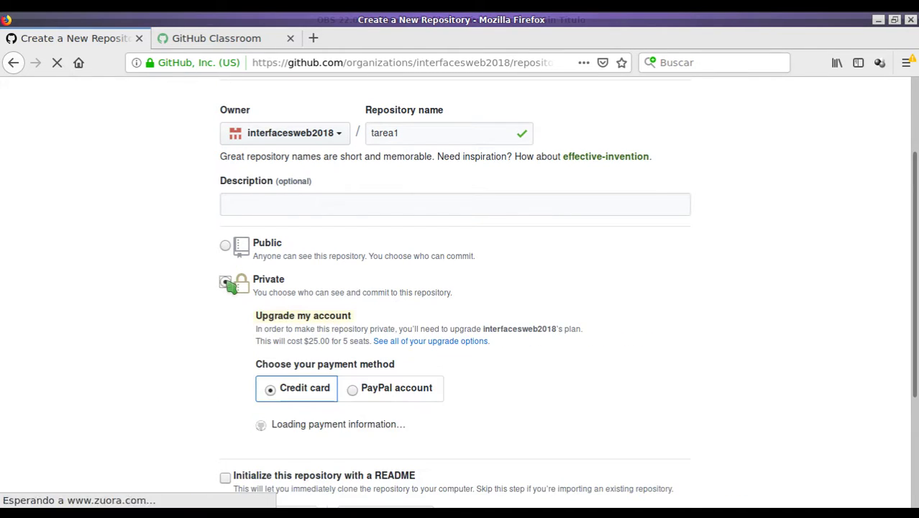
pyautogui.click(225, 245)
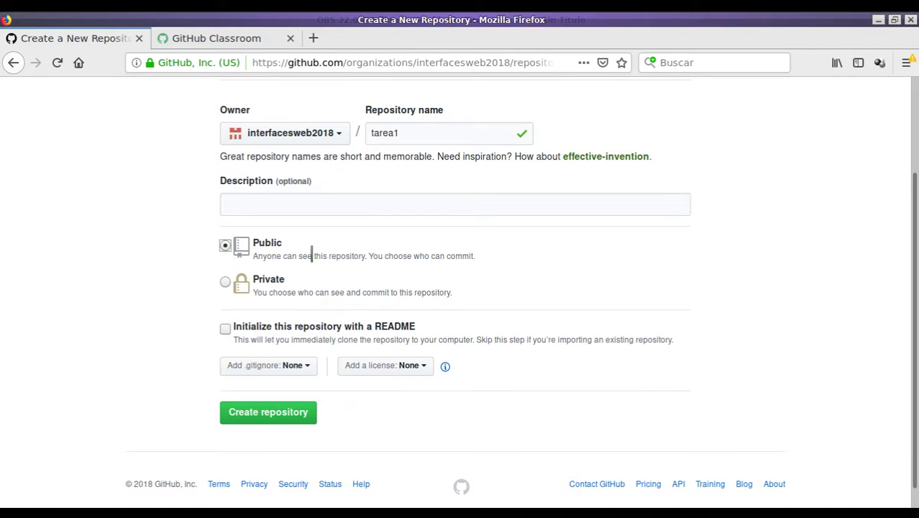
pyautogui.scroll(3, 316, 244)
pyautogui.scroll(-4, 309, 252)
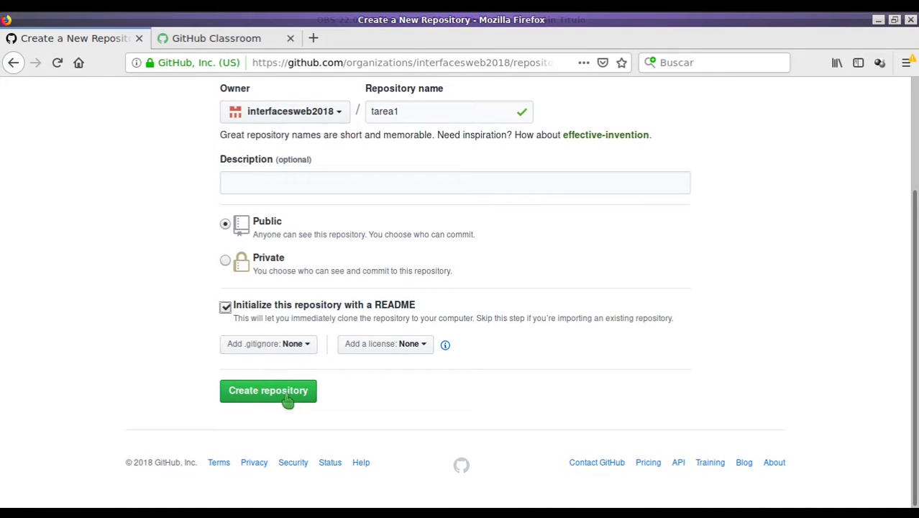
# Add the MIT License, create tarea1, and go back to the Interfaces Web 2018 classroom.
pyautogui.click(406, 345)
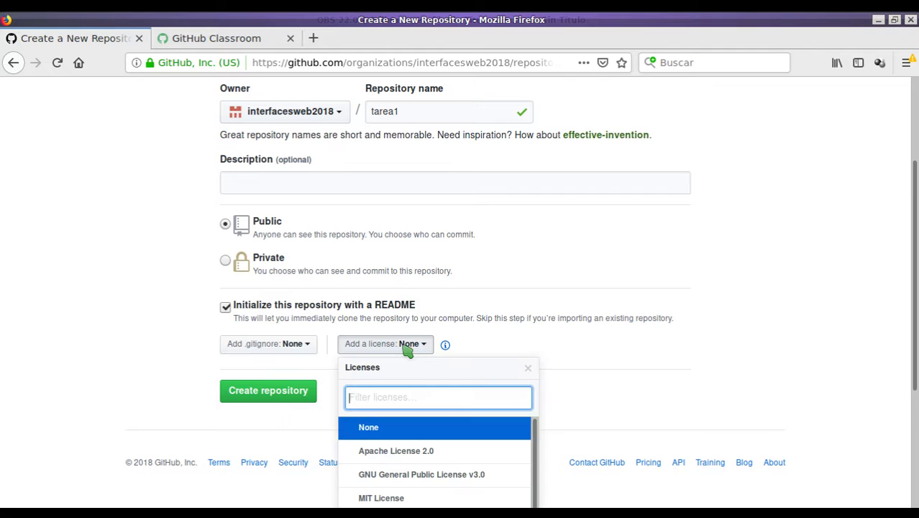
pyautogui.scroll(-1, 425, 449)
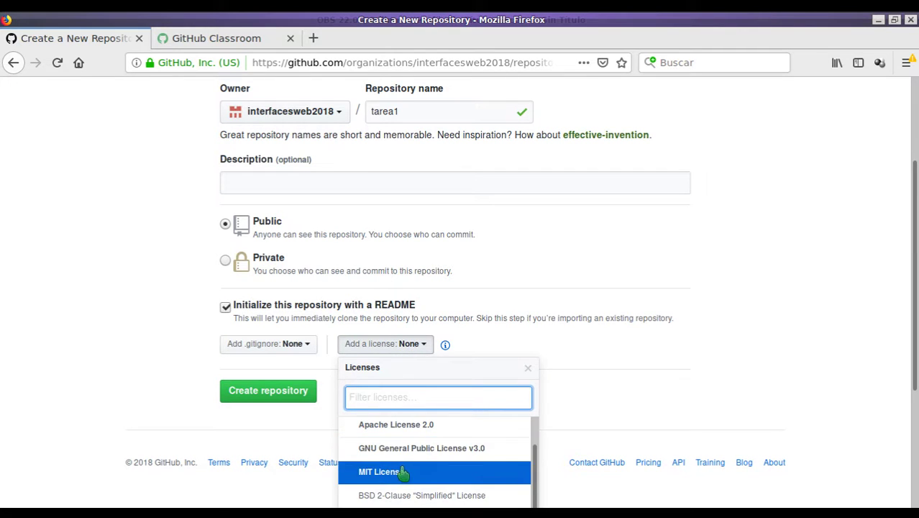
pyautogui.click(404, 469)
pyautogui.click(263, 390)
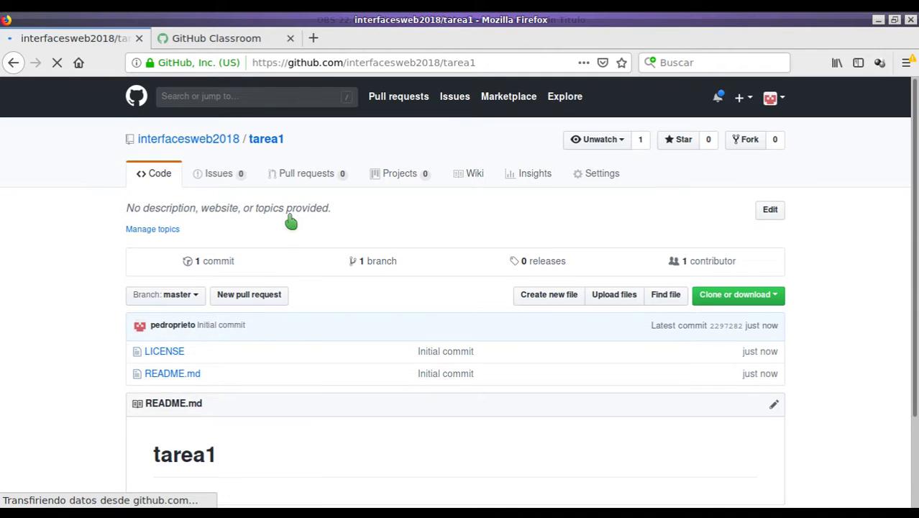
pyautogui.click(205, 141)
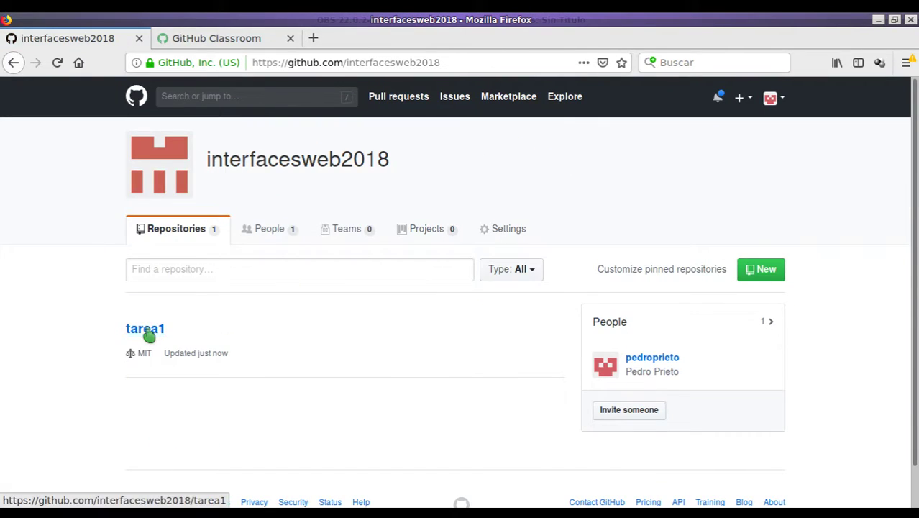
pyautogui.click(219, 42)
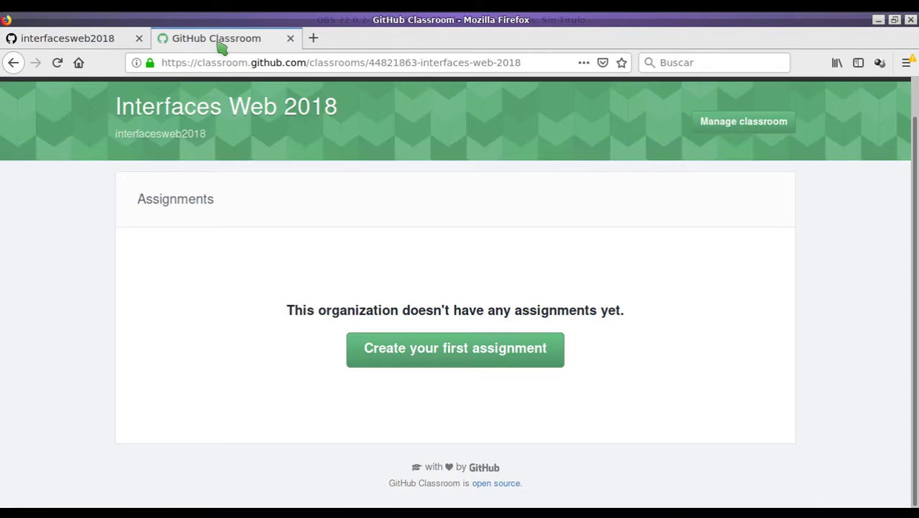
# Start a new individual assignment titled 'Tarea 1'.
pyautogui.click(432, 363)
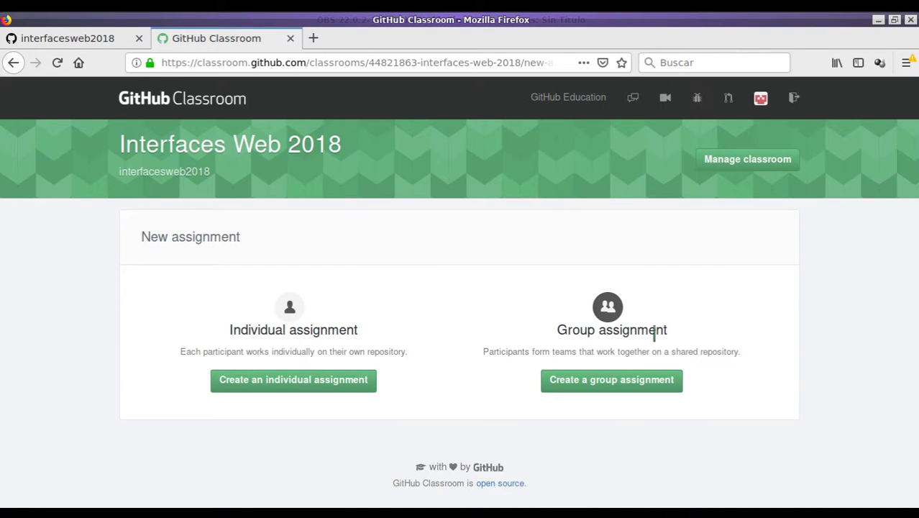
pyautogui.click(313, 379)
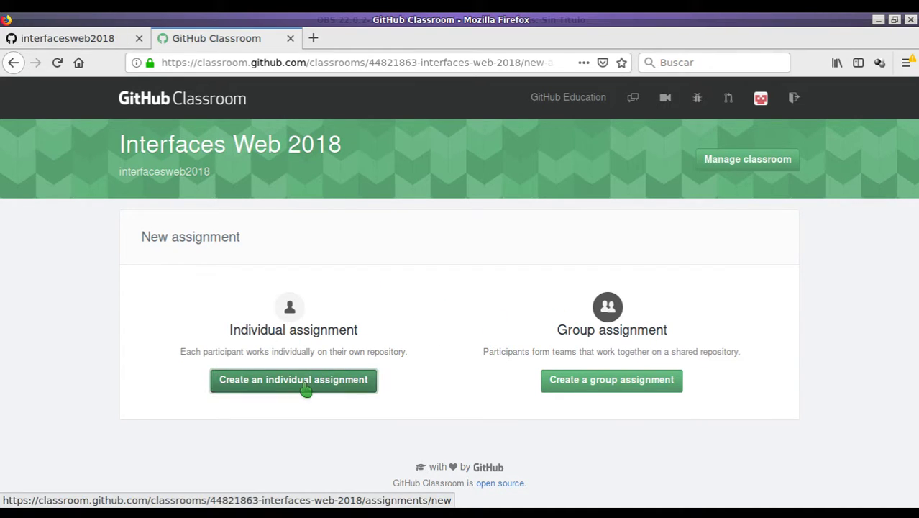
pyautogui.scroll(-2, 338, 262)
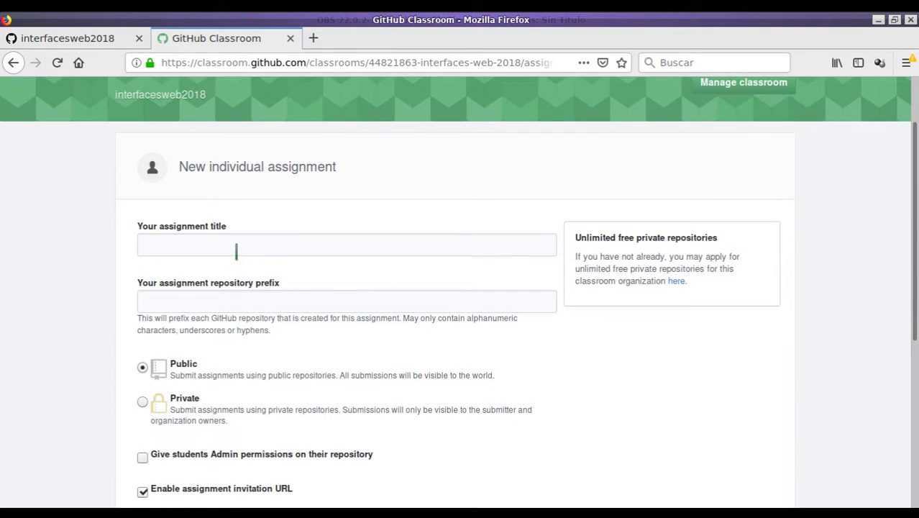
pyautogui.click(234, 245)
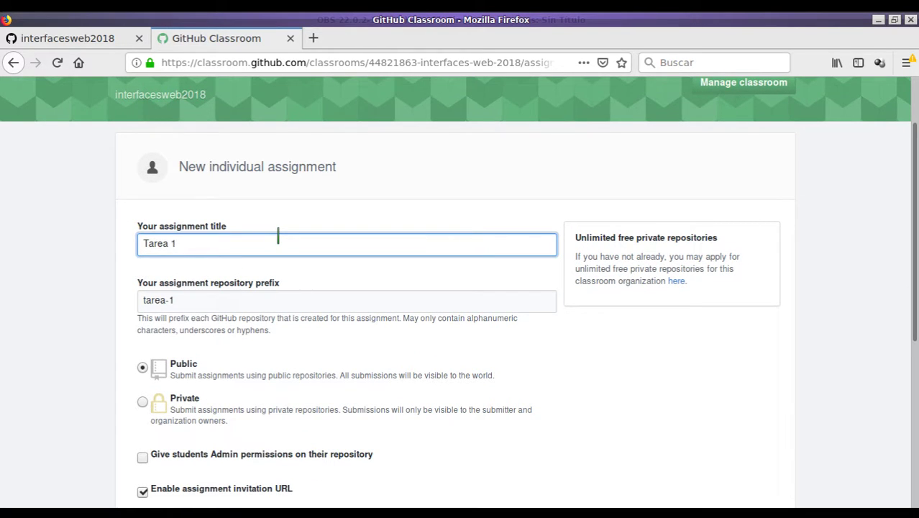
pyautogui.write('Tarea 1')
pyautogui.scroll(-2, 243, 214)
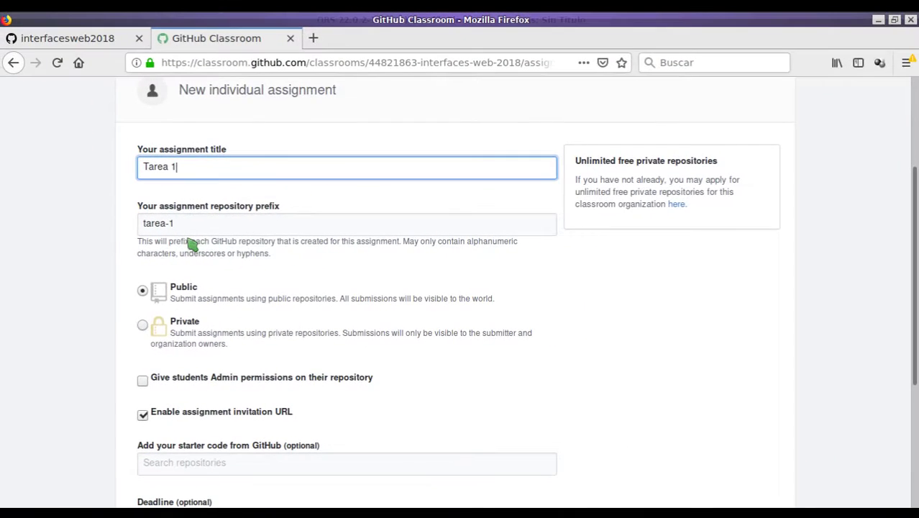
# Keep the tarea-1 prefix, make repositories Private, and leave admin permissions unchecked.
pyautogui.click(186, 224)
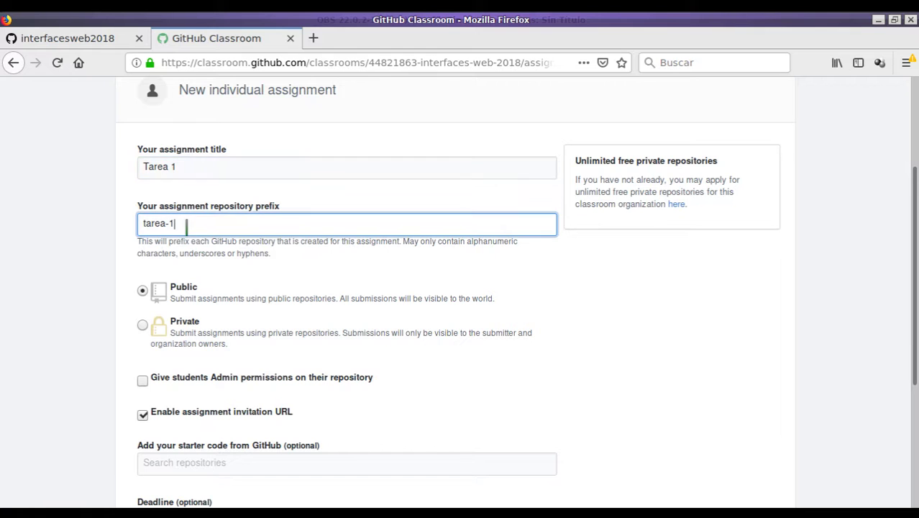
pyautogui.scroll(-1, 199, 316)
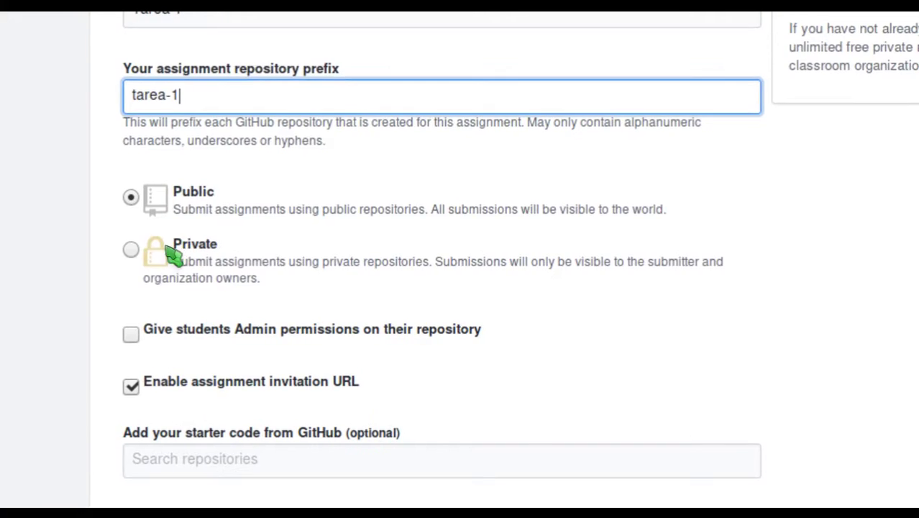
pyautogui.click(130, 249)
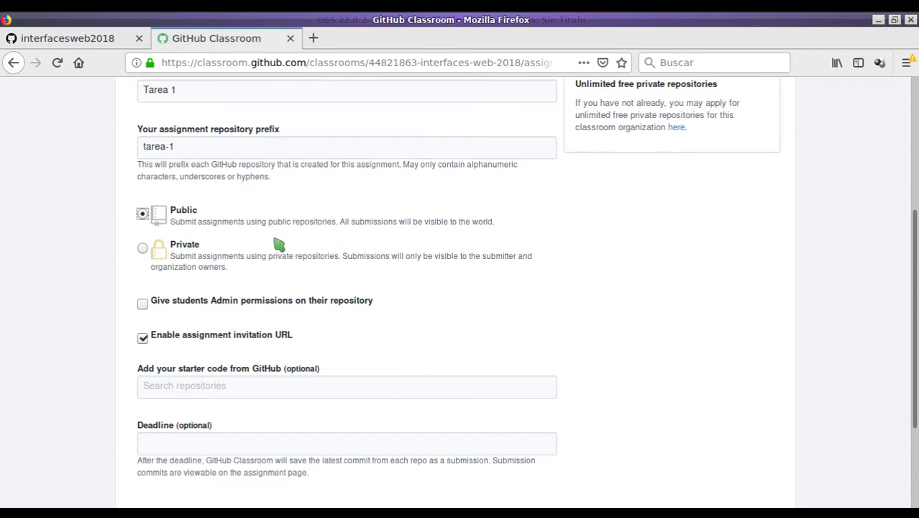
pyautogui.click(144, 249)
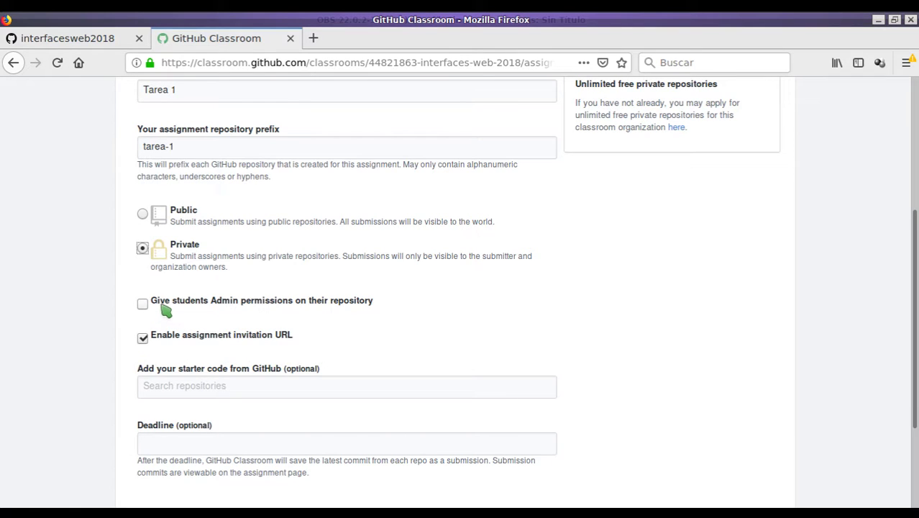
pyautogui.scroll(-2, 181, 319)
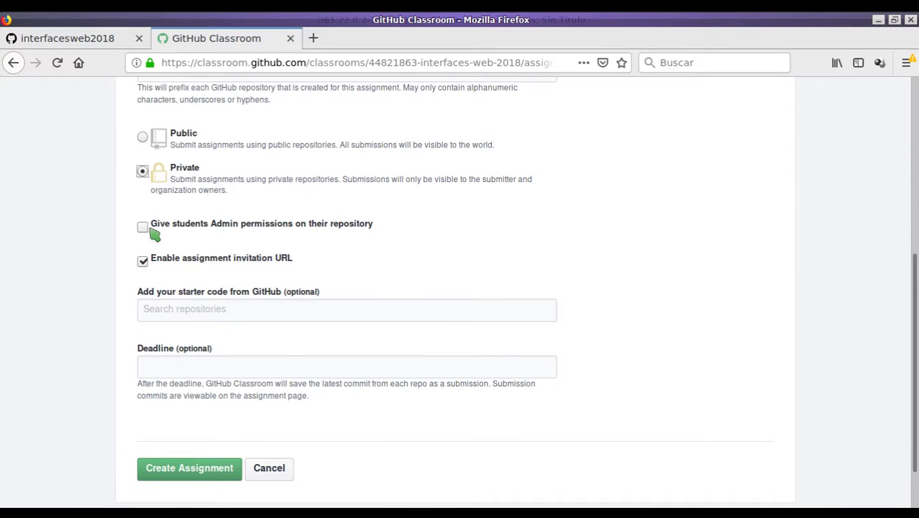
pyautogui.click(143, 227)
pyautogui.click(144, 229)
# Look through the starter code repository options, then switch to the interfacesweb2018 organization tab.
pyautogui.scroll(-2, 245, 261)
pyautogui.click(210, 249)
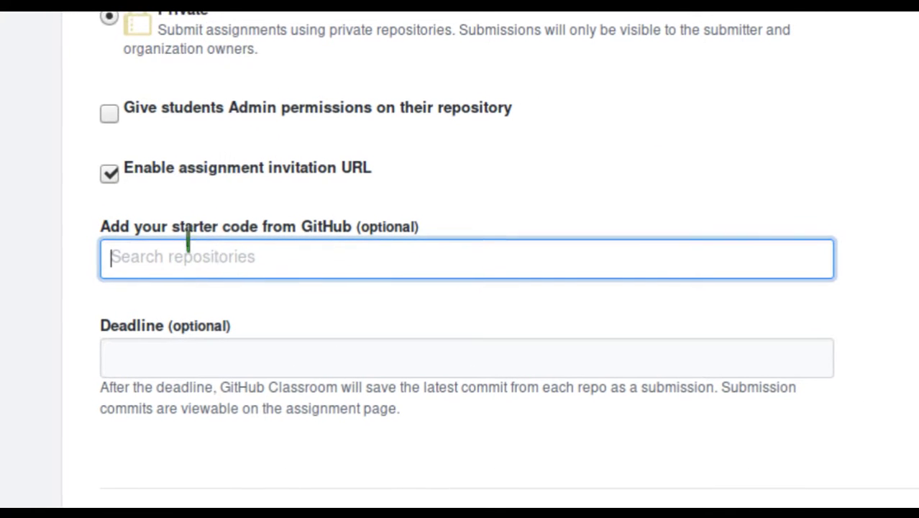
pyautogui.click(197, 228)
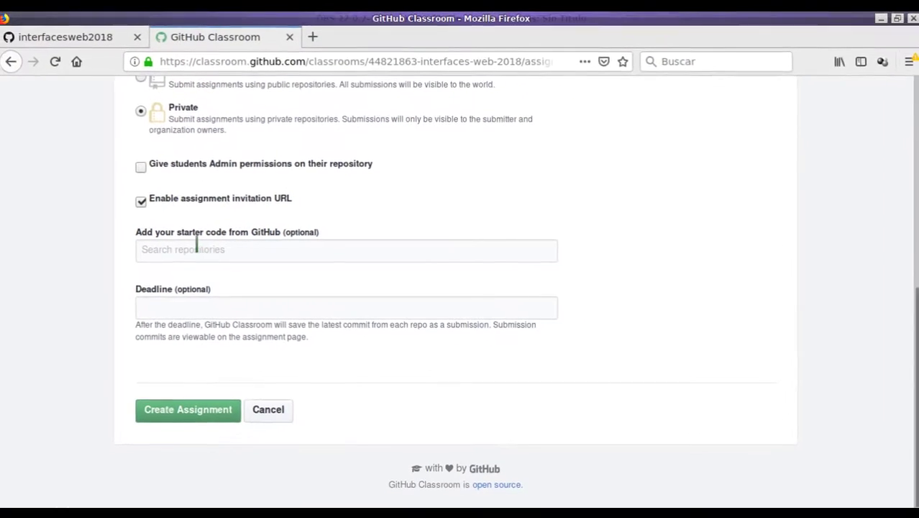
pyautogui.click(191, 259)
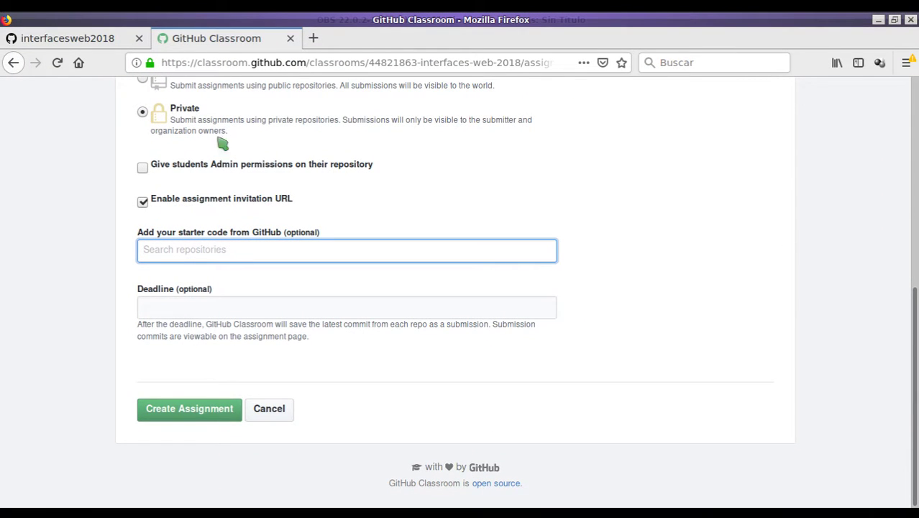
pyautogui.click(101, 45)
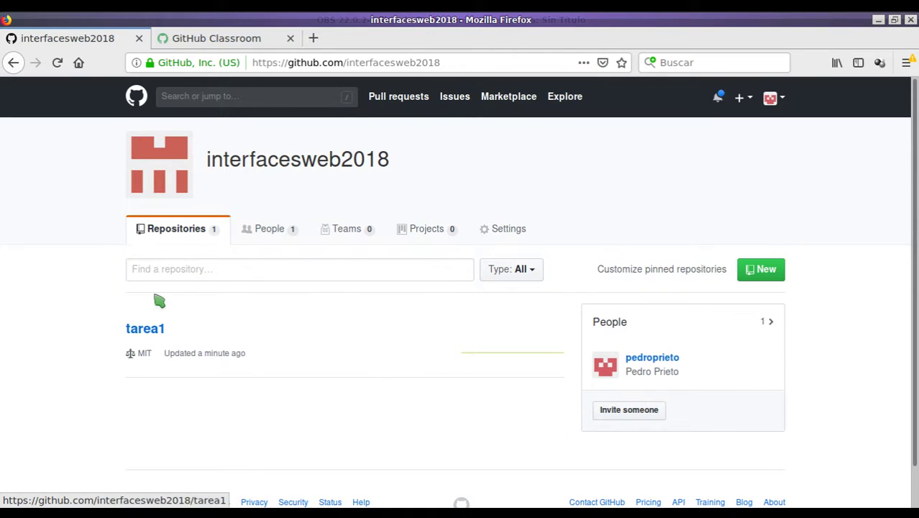
# Review the tarea1 repository's LICENSE and README, then go back to the repository list.
pyautogui.click(136, 335)
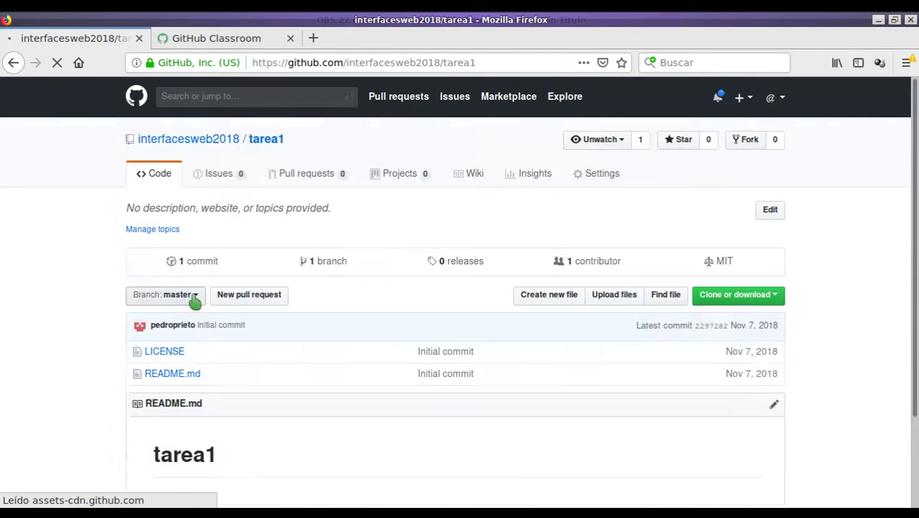
pyautogui.scroll(-3, 216, 295)
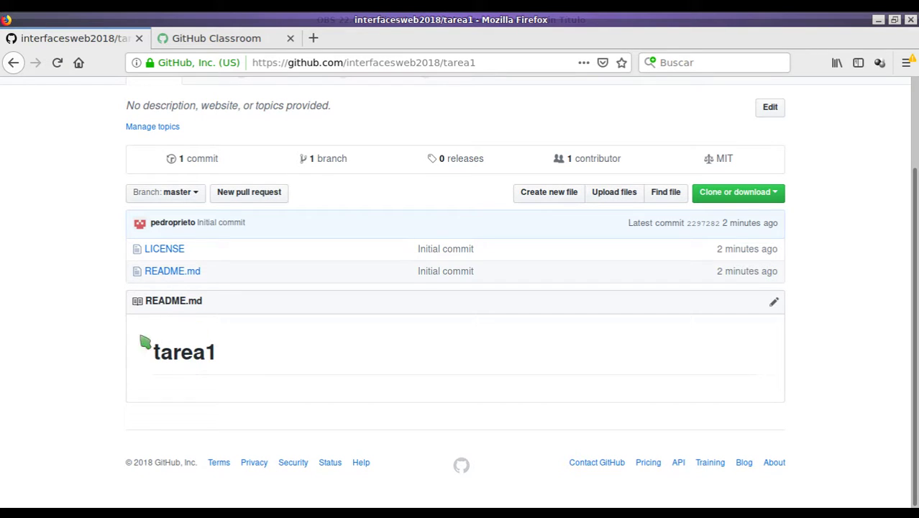
pyautogui.click(15, 63)
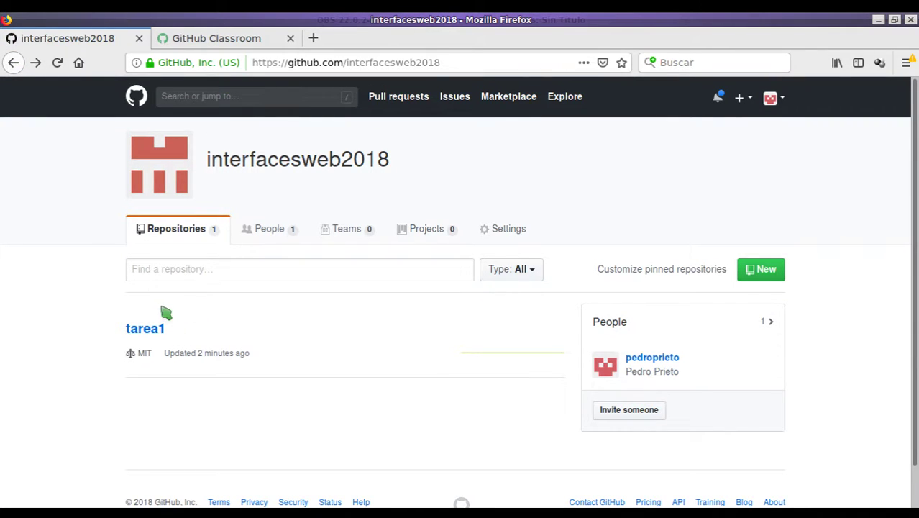
# Compare the organization's repositories with the assignment form, ending on GitHub Classroom.
pyautogui.click(224, 46)
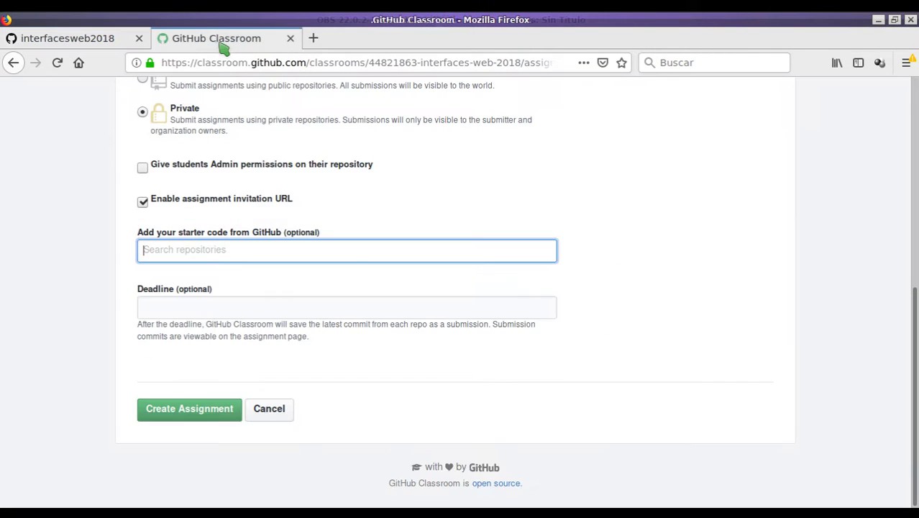
pyautogui.click(109, 43)
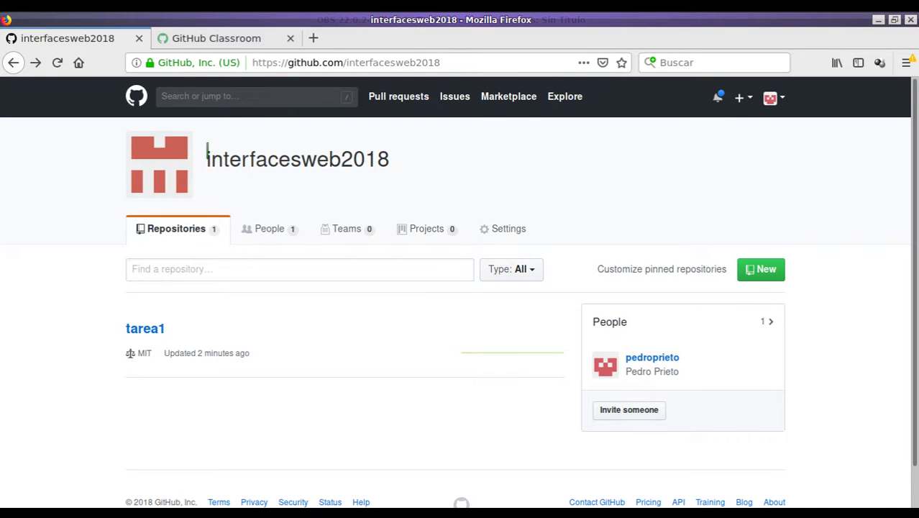
pyautogui.click(225, 40)
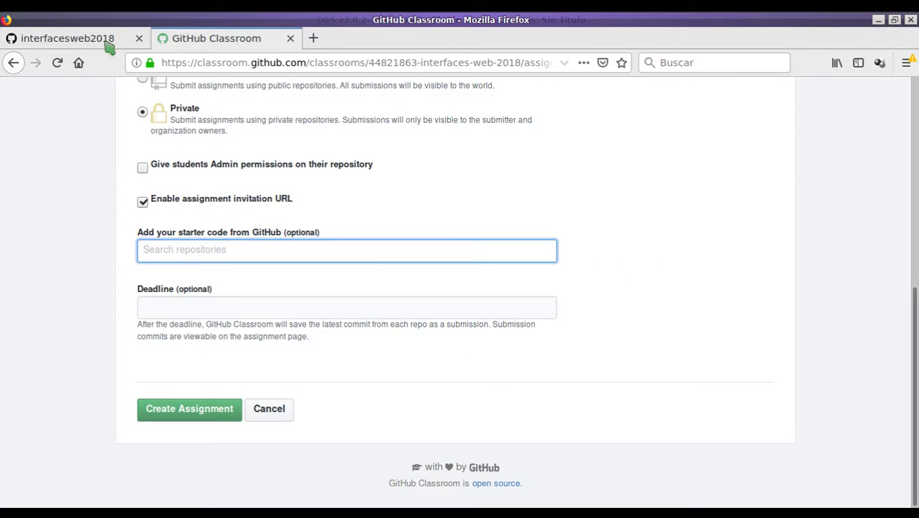
pyautogui.click(97, 42)
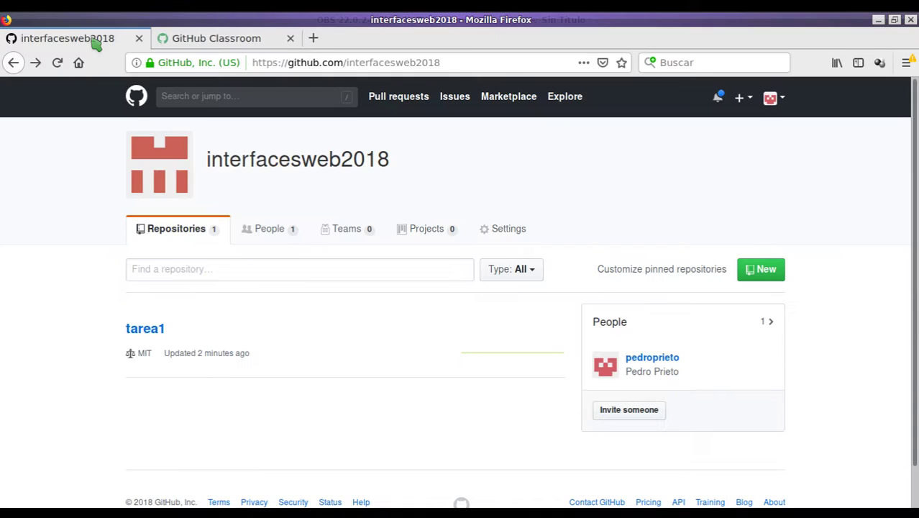
pyautogui.click(223, 43)
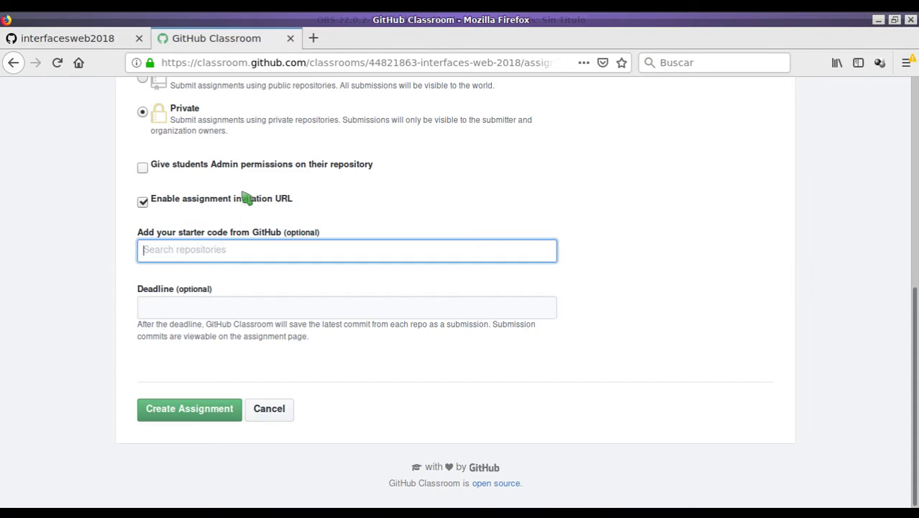
# Choose interfacesweb2018/tarea1 as starter code, set the deadline to November 30, and submit.
pyautogui.write('interfacesweb2018/tarea1')
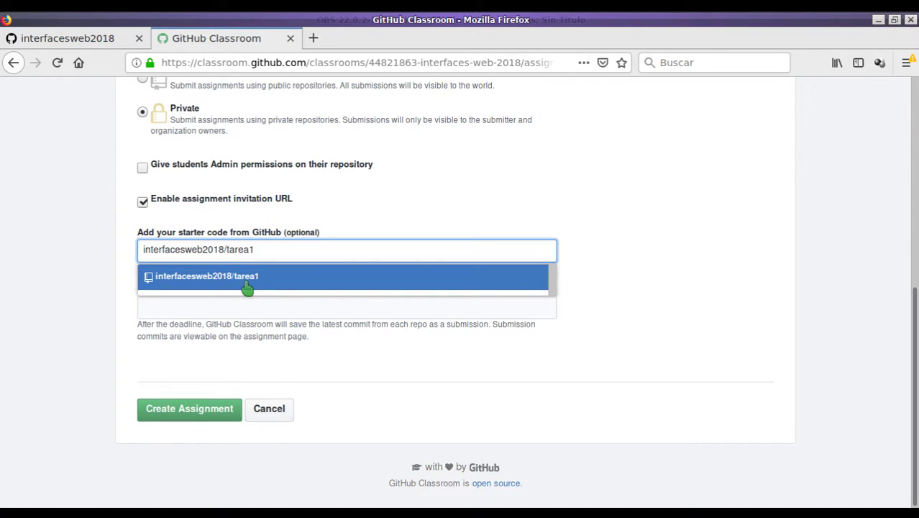
pyautogui.click(247, 286)
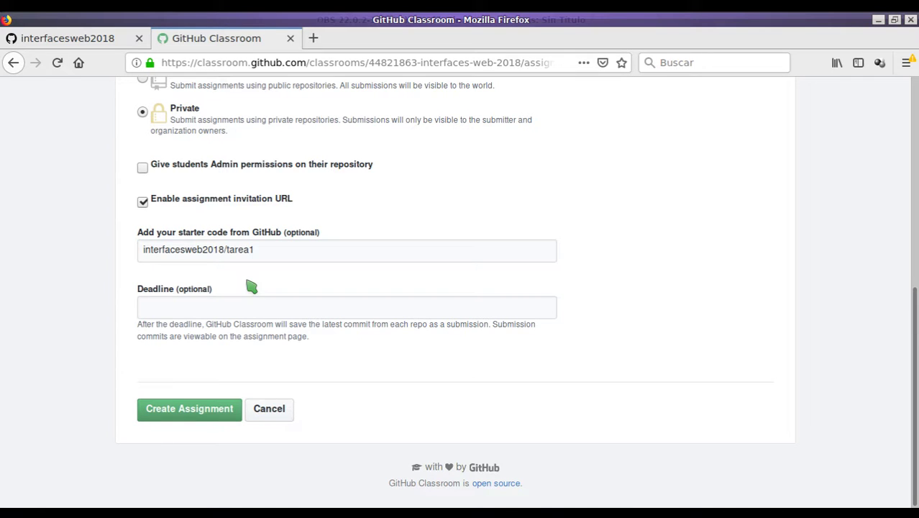
pyautogui.click(197, 307)
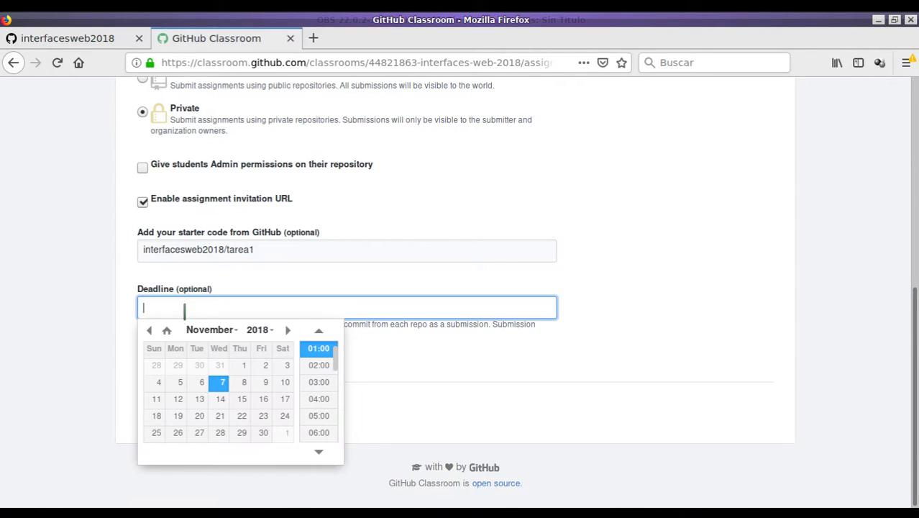
pyautogui.click(260, 434)
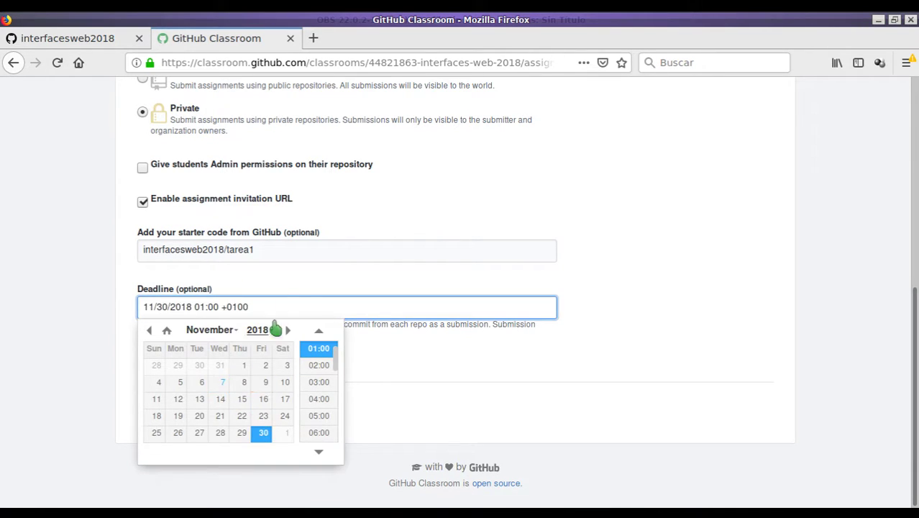
pyautogui.click(337, 279)
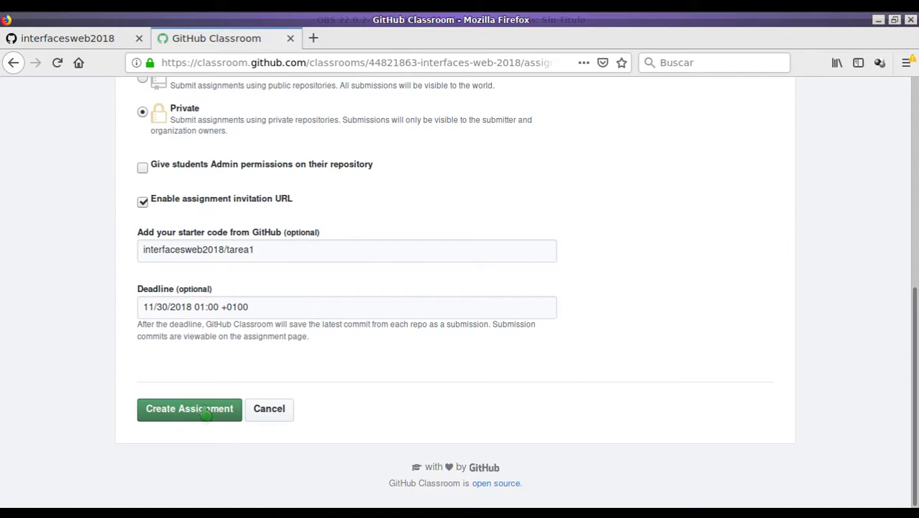
pyautogui.click(197, 416)
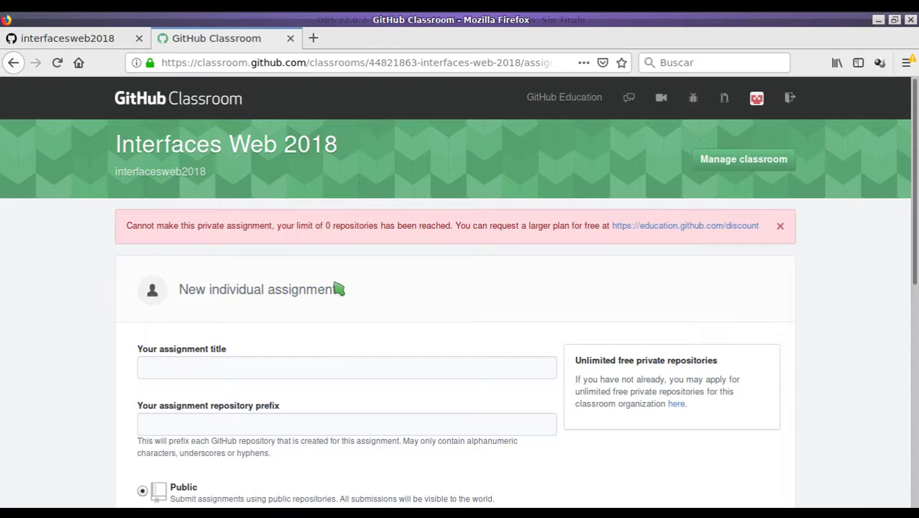
# Enter the title 'Tarea 1', keeping the tarea-1 prefix and Public visibility.
pyautogui.scroll(-4, 316, 245)
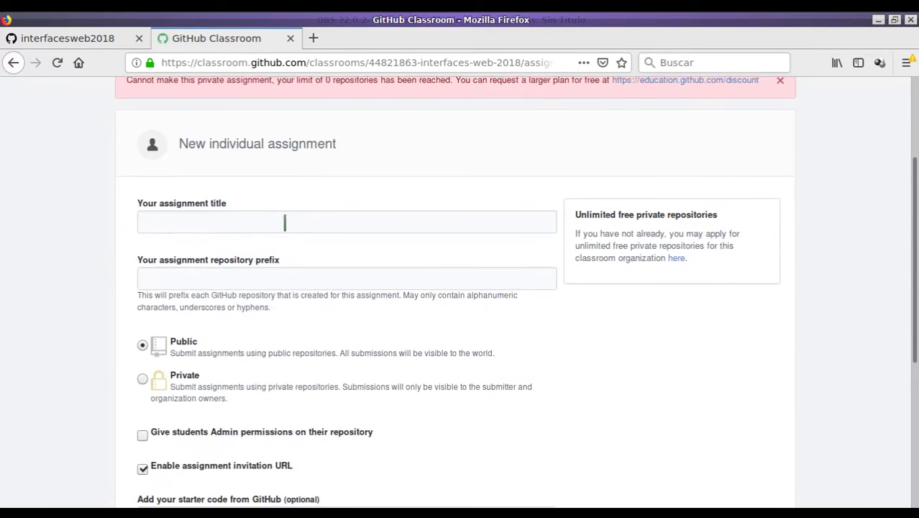
pyautogui.scroll(3, 259, 209)
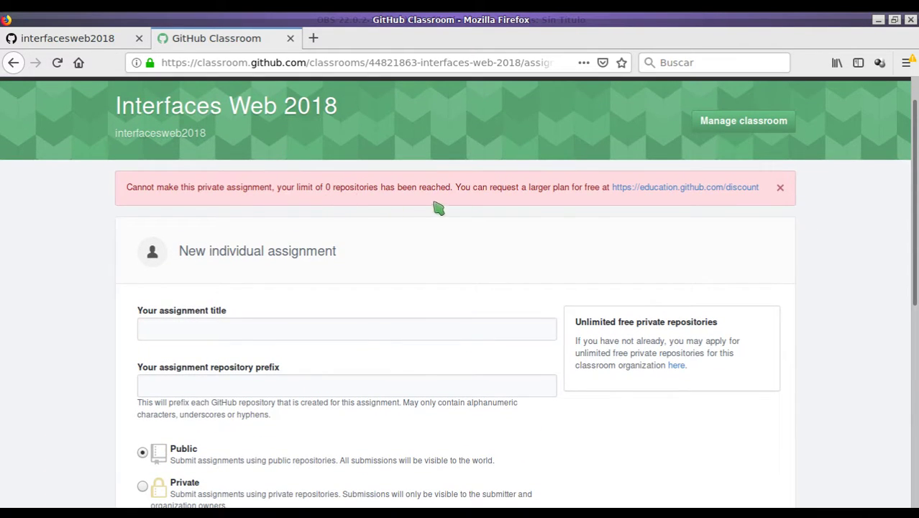
pyautogui.scroll(-2, 589, 204)
pyautogui.scroll(2, 647, 188)
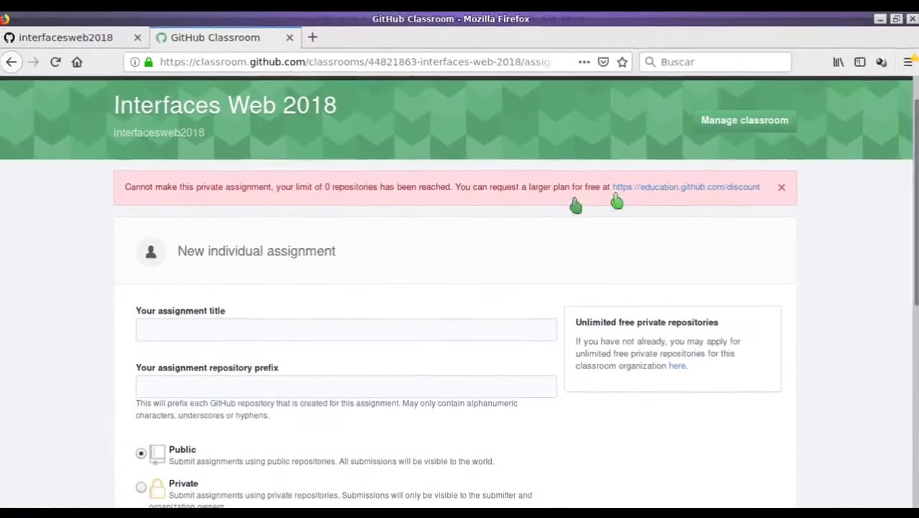
pyautogui.scroll(-3, 335, 251)
pyautogui.click(211, 209)
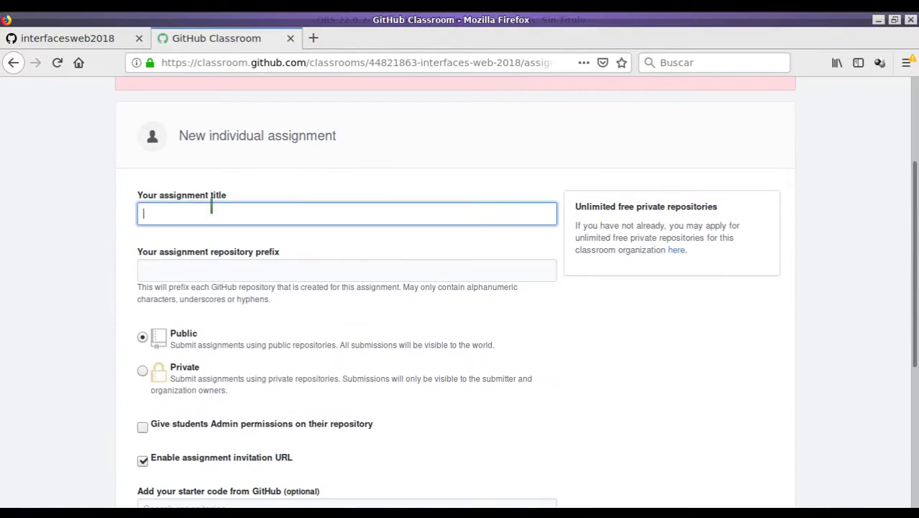
pyautogui.write('Tarea 1')
pyautogui.press('Tab')
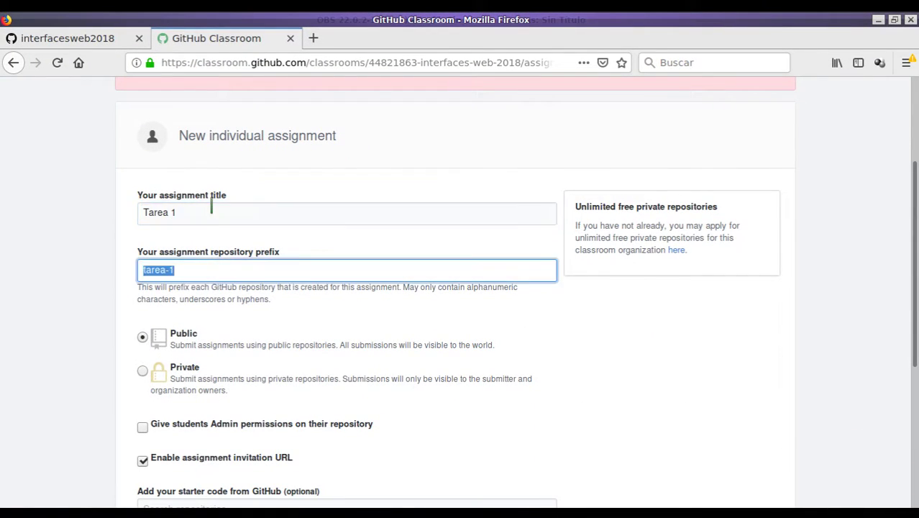
pyautogui.press('Tab')
# Pick interfacesweb2018/tarea1 as starter code, set a November 30 deadline, and create the assignment.
pyautogui.scroll(-3, 190, 324)
pyautogui.scroll(-2, 195, 320)
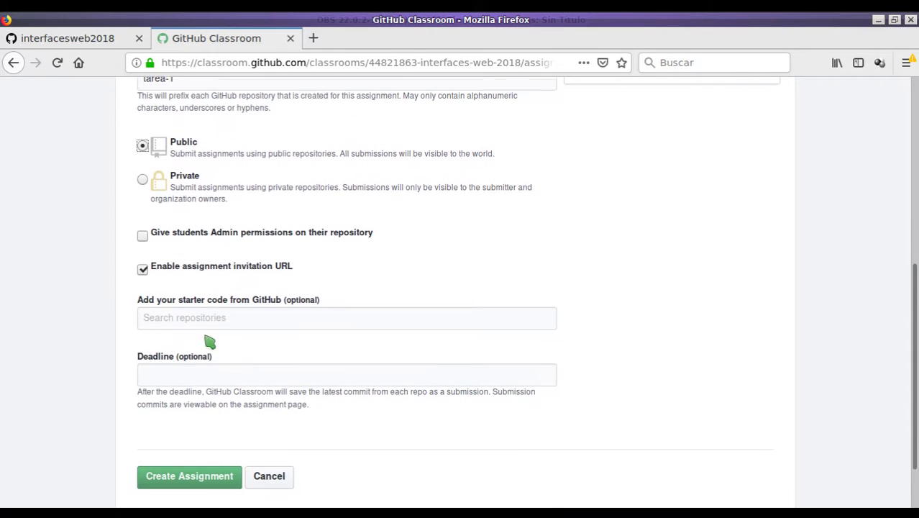
pyautogui.click(199, 321)
pyautogui.write('interfacesweb2018')
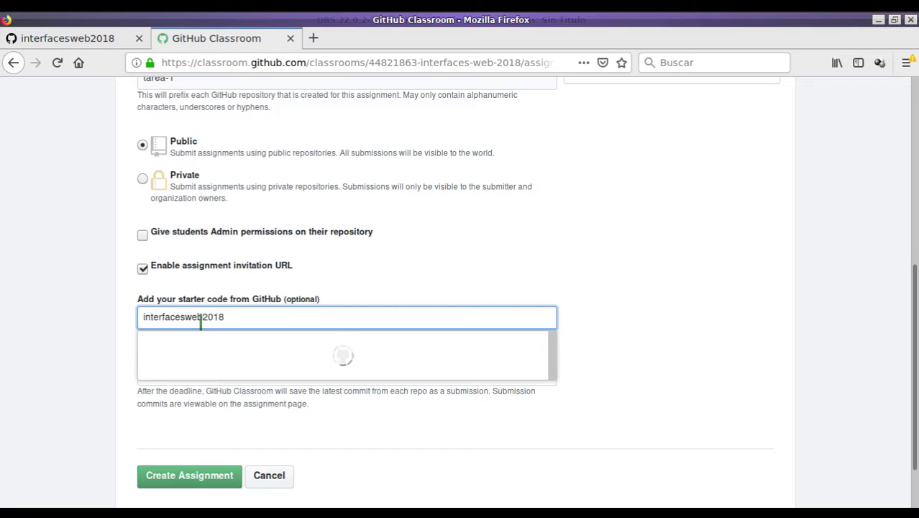
pyautogui.write('/')
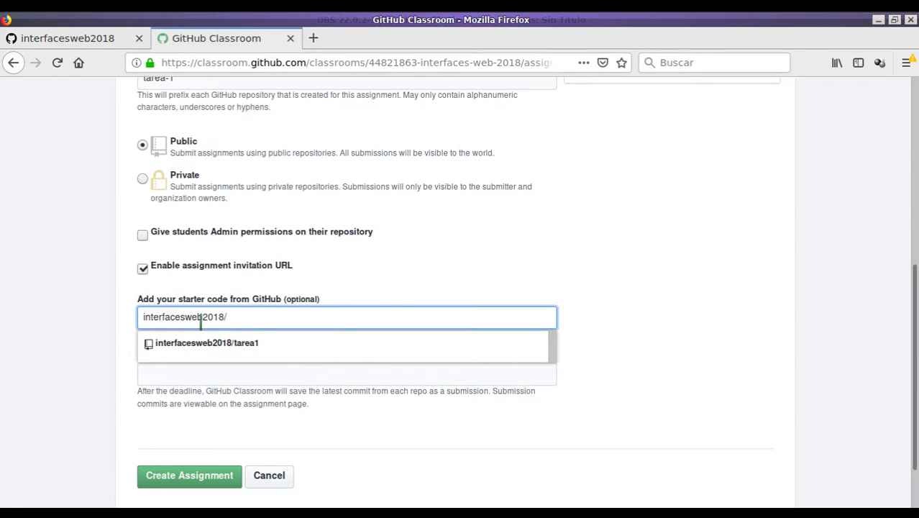
pyautogui.click(236, 343)
pyautogui.click(238, 375)
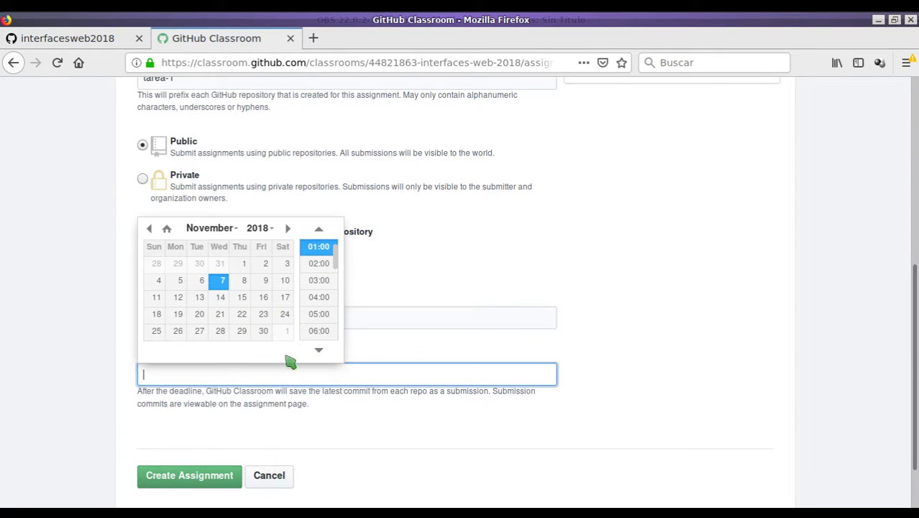
pyautogui.click(261, 335)
pyautogui.click(206, 474)
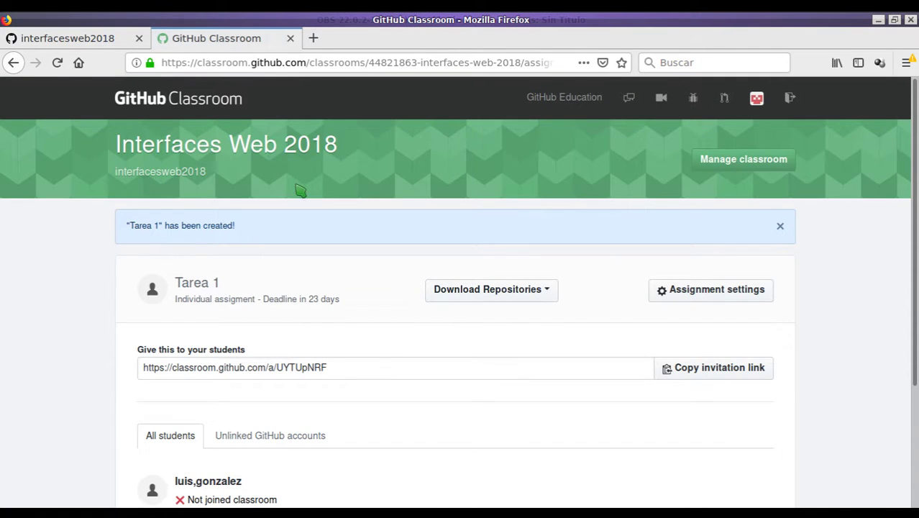
# Copy the Tarea 1 assignment's invitation link.
pyautogui.scroll(-2, 359, 173)
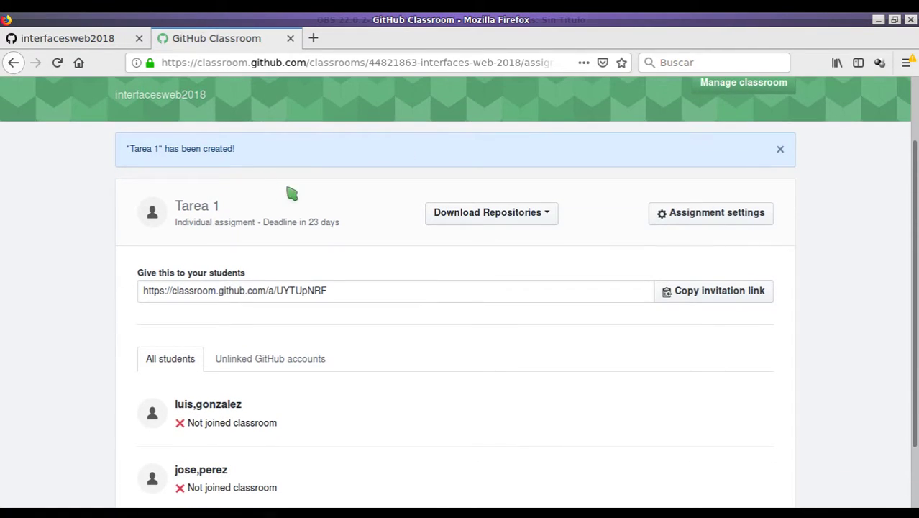
pyautogui.scroll(-2, 316, 206)
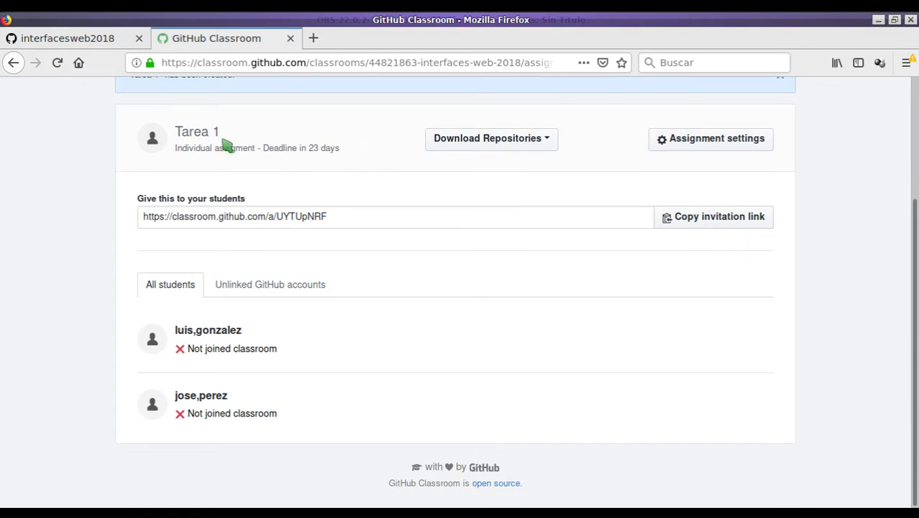
pyautogui.moveTo(298, 151); pyautogui.dragTo(343, 161)
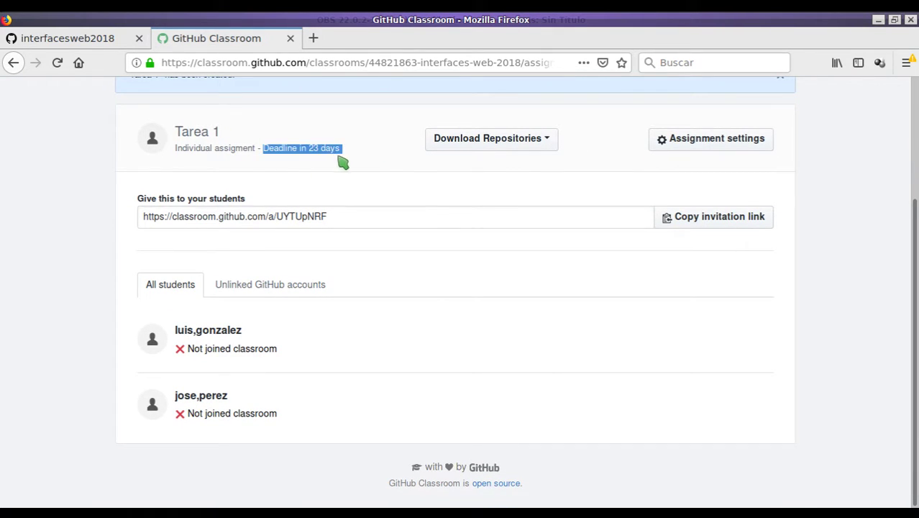
pyautogui.click(406, 173)
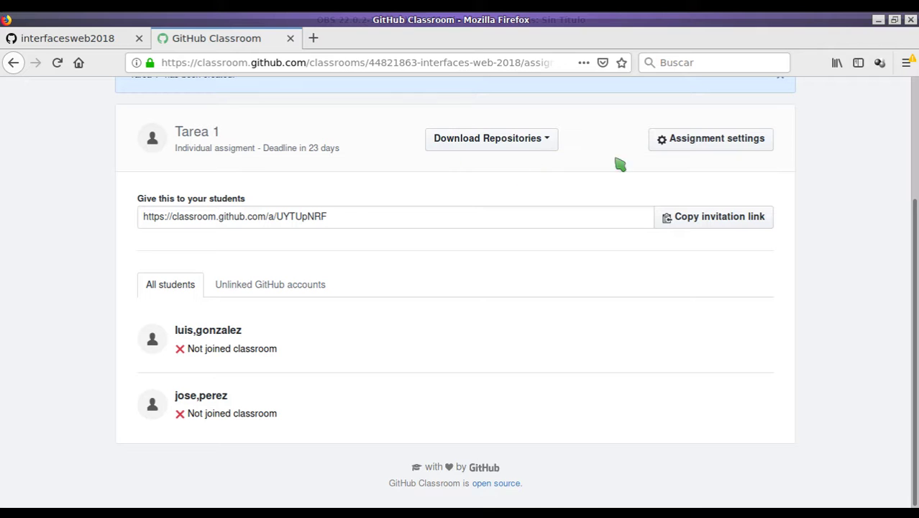
pyautogui.click(684, 223)
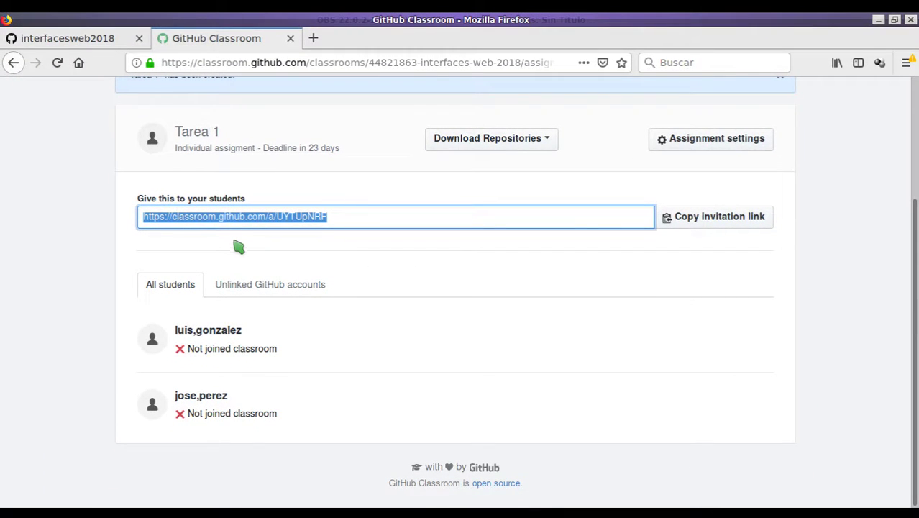
pyautogui.click(239, 247)
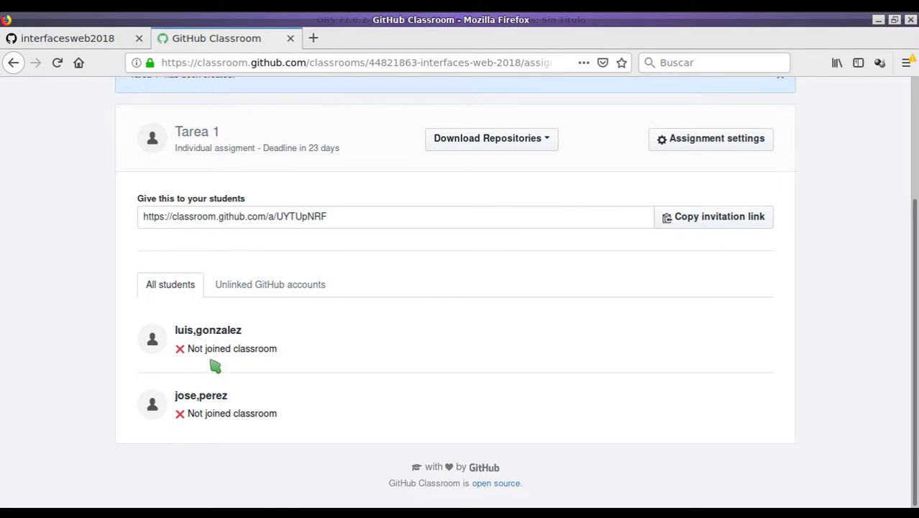
# Select the Tarea 1 invitation link and open a new blank browser tab.
pyautogui.scroll(4, 268, 345)
pyautogui.scroll(-3, 270, 348)
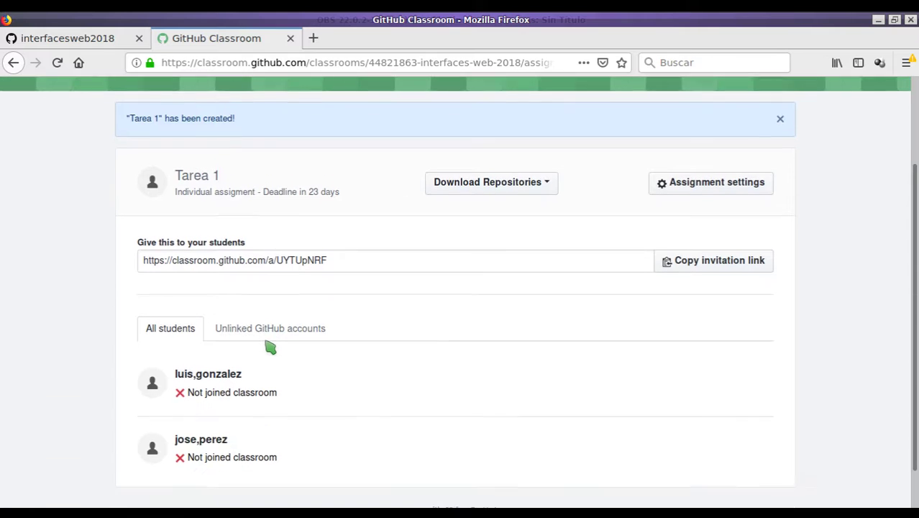
pyautogui.scroll(2, 270, 327)
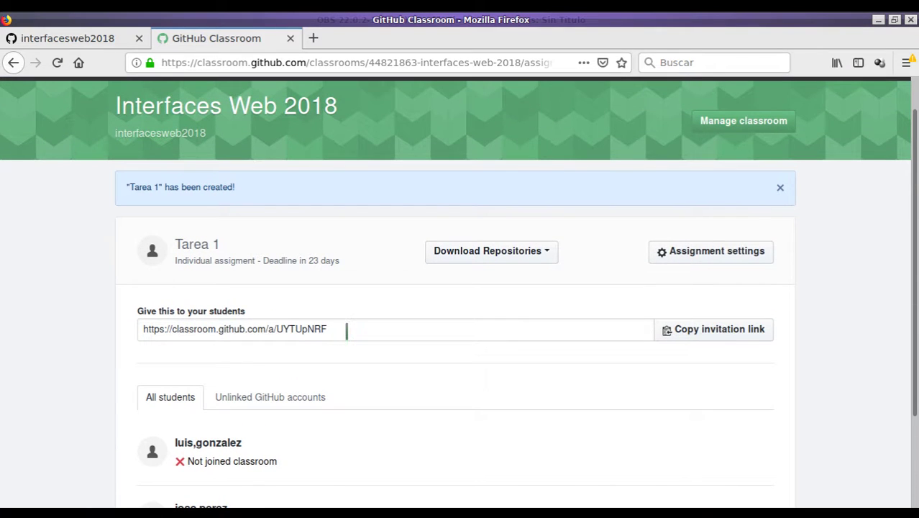
pyautogui.moveTo(347, 330); pyautogui.dragTo(137, 310)
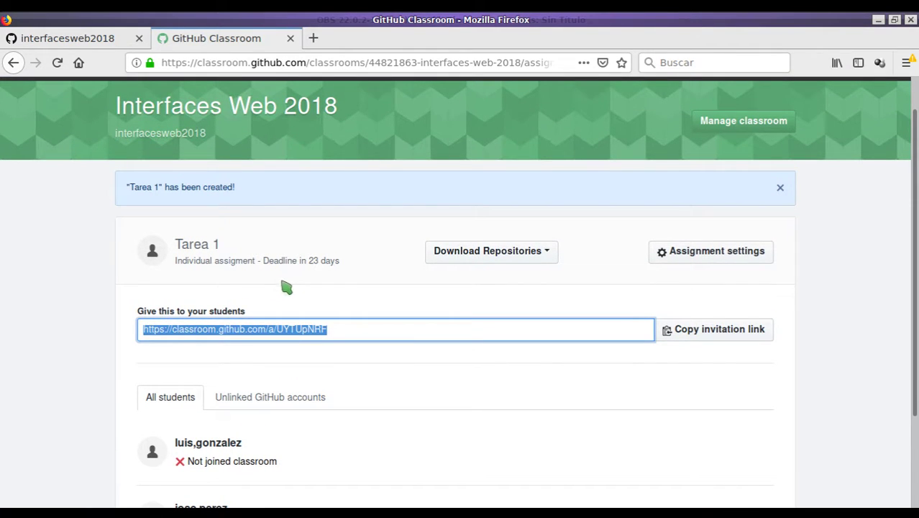
pyautogui.click(313, 40)
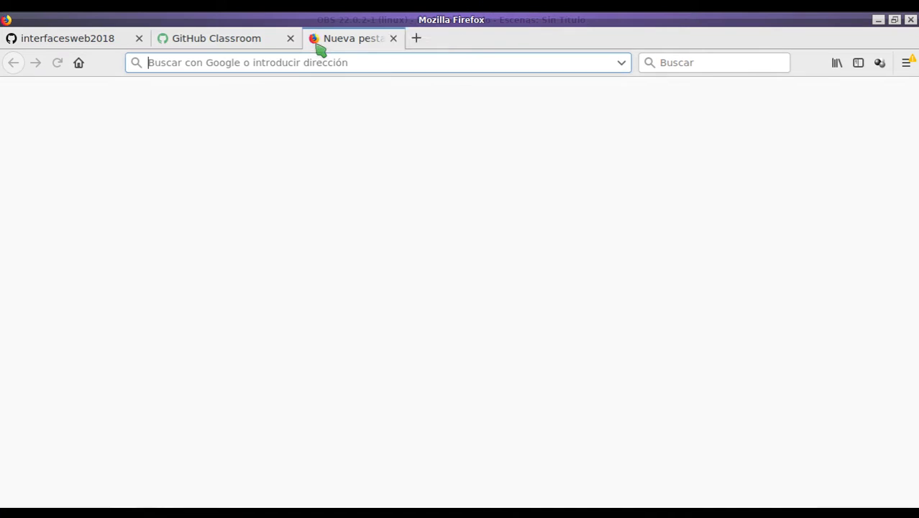
# Load the pasted invitation link, claim a roster identifier, and accept Tarea 1.
pyautogui.hotkey('ctrl', 'v')
pyautogui.press('Return')
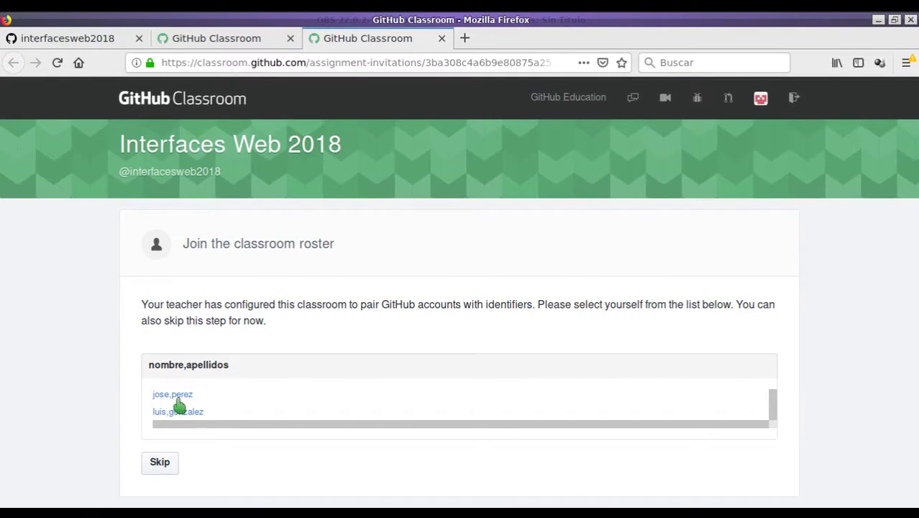
pyautogui.click(173, 400)
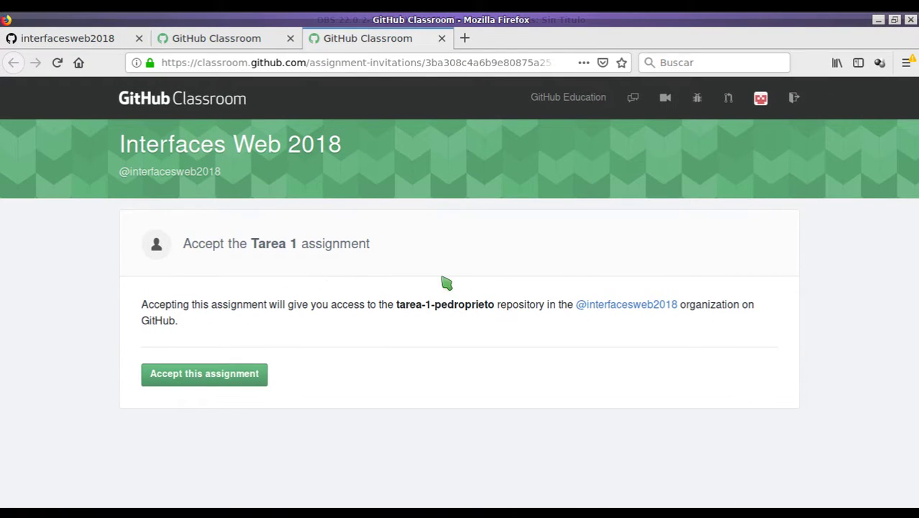
pyautogui.click(206, 385)
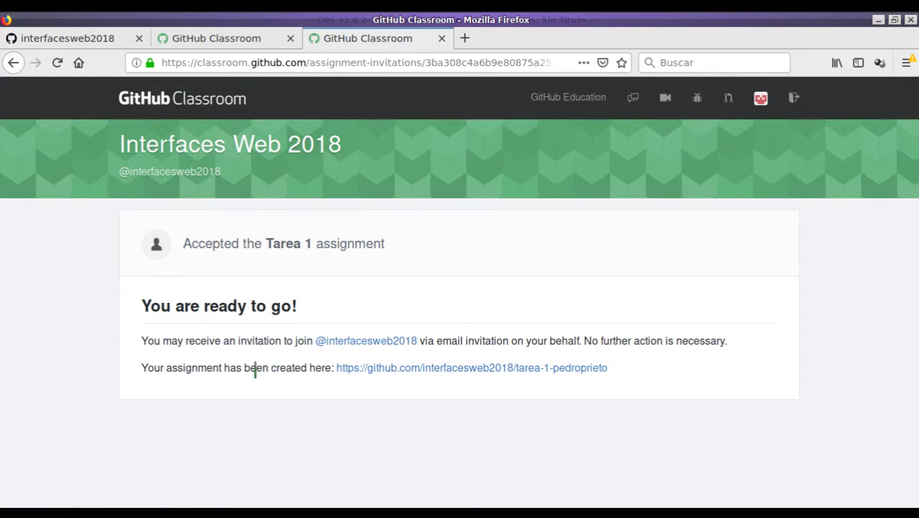
# Open the student's new tarea-1 repository in a new tab, then return to interfacesweb2018.
pyautogui.rightClick(400, 371)
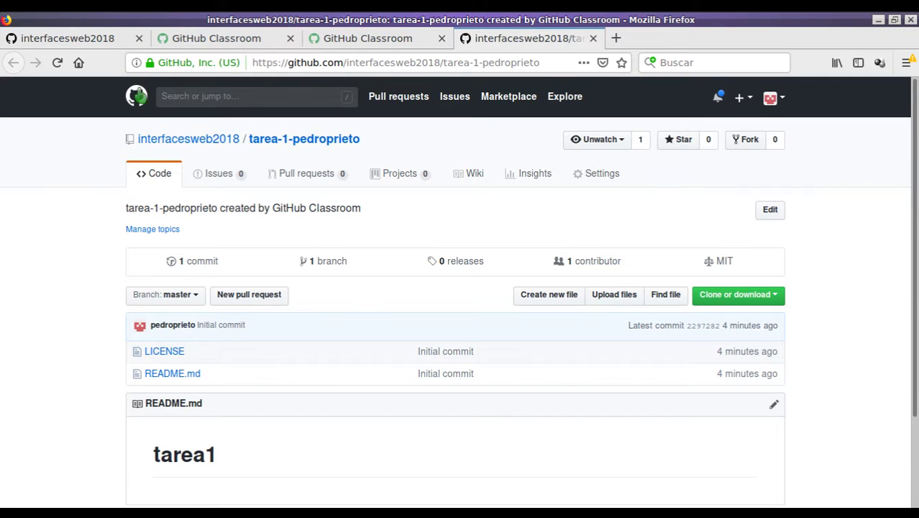
pyautogui.click(84, 39)
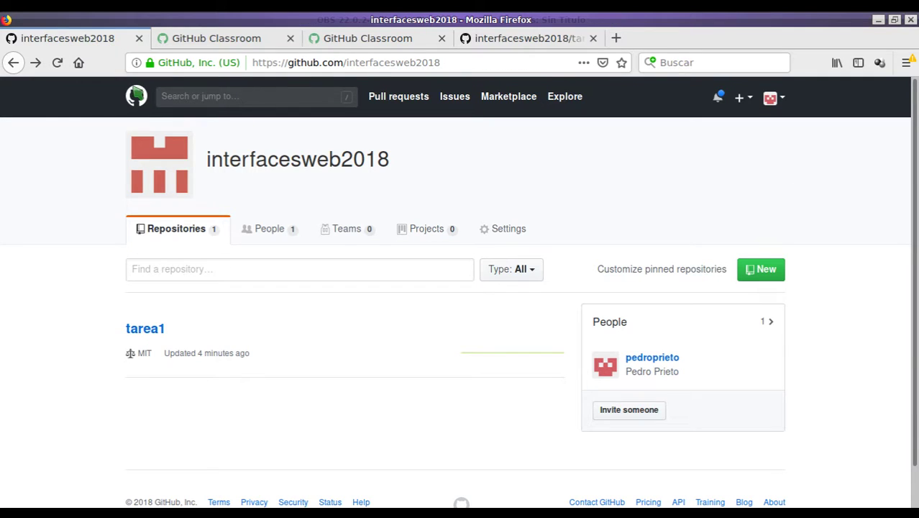
# Reload the organization page to see tarea1 and the student's tarea-1 copy, then return to Classroom.
pyautogui.press('F5')
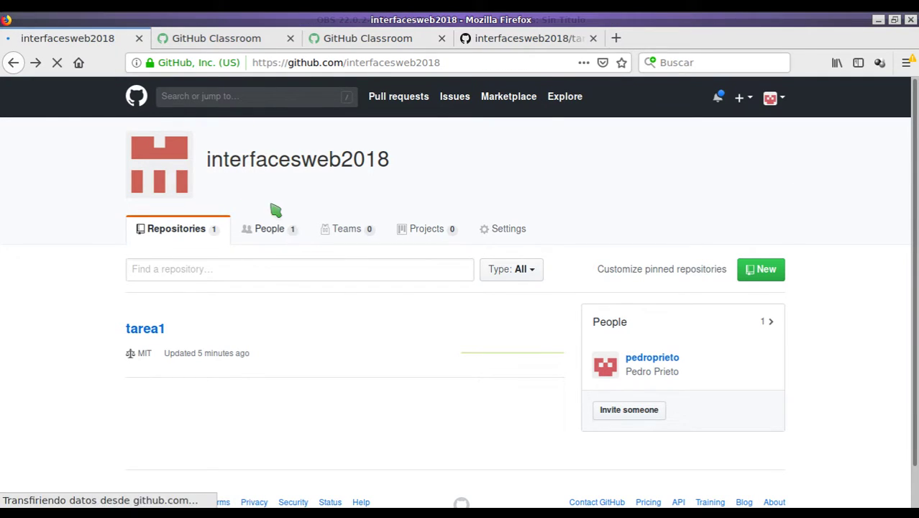
pyautogui.scroll(-2, 205, 317)
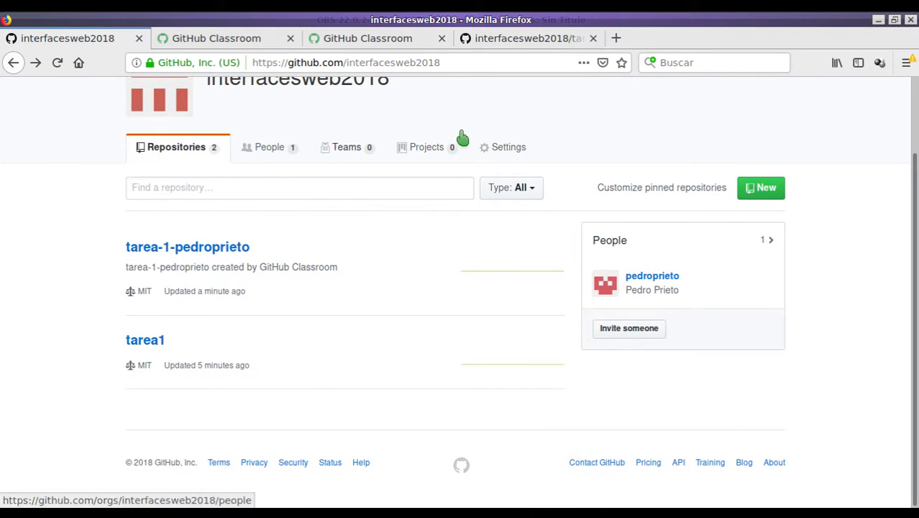
pyautogui.click(225, 40)
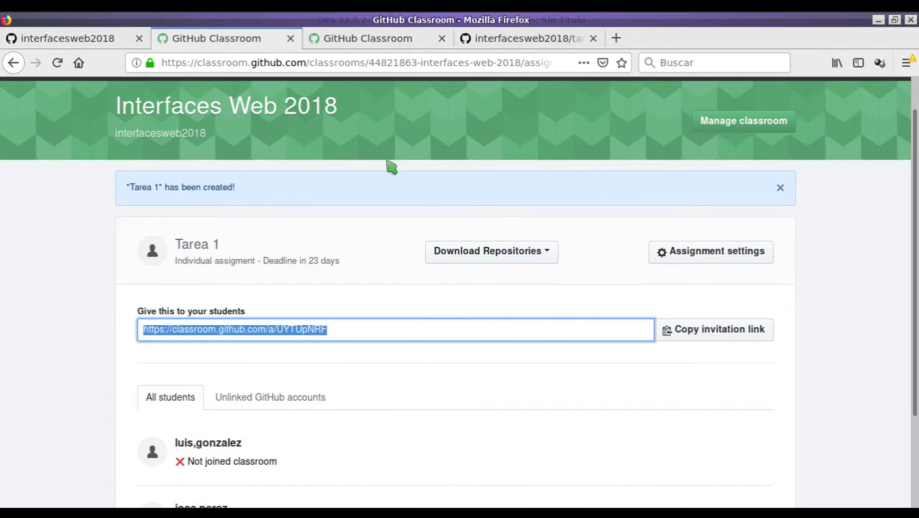
# Reload Tarea 1 and check the accepting student's repository.
pyautogui.press('F5')
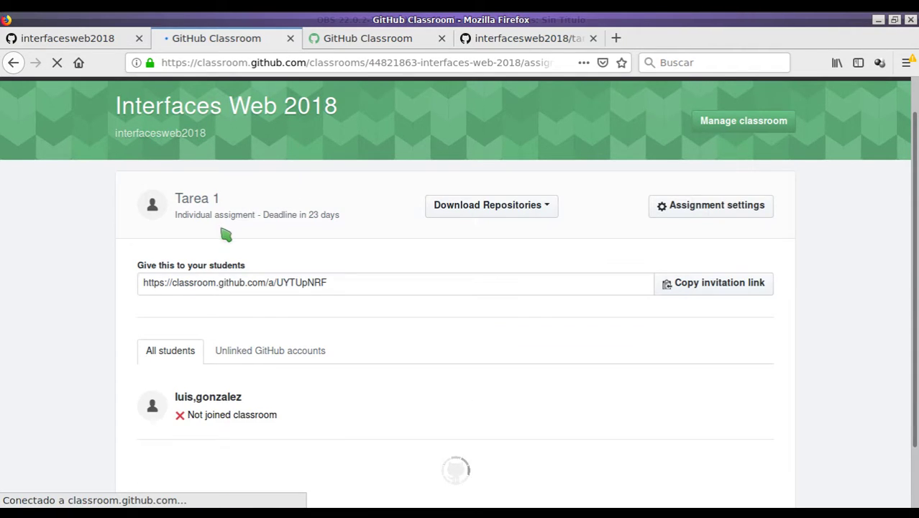
pyautogui.scroll(-3, 237, 241)
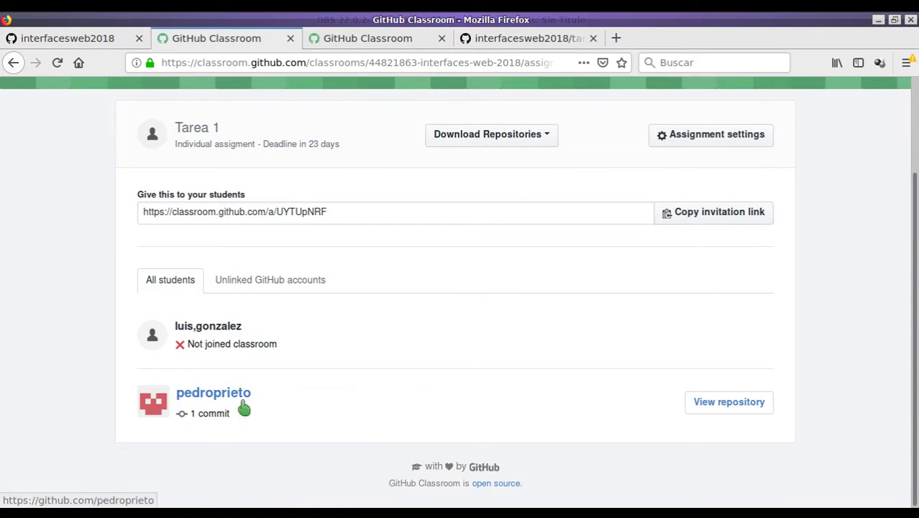
pyautogui.click(711, 404)
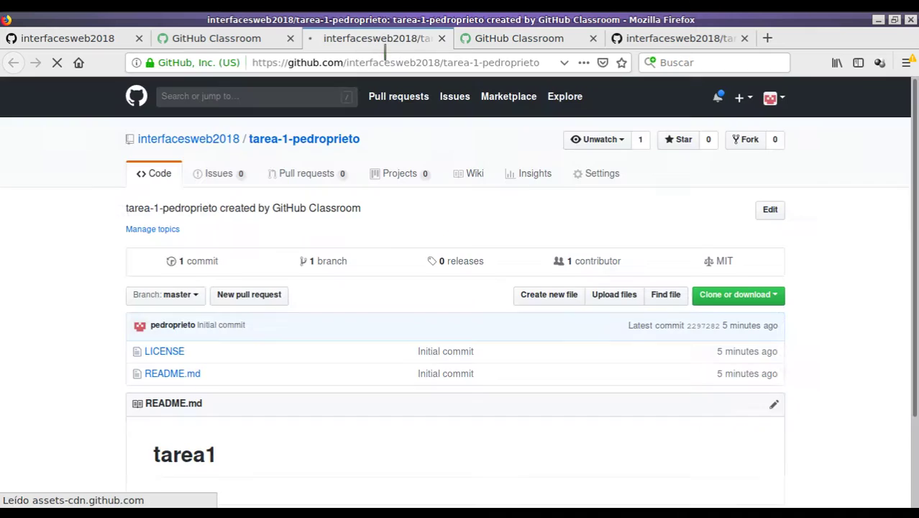
pyautogui.click(440, 38)
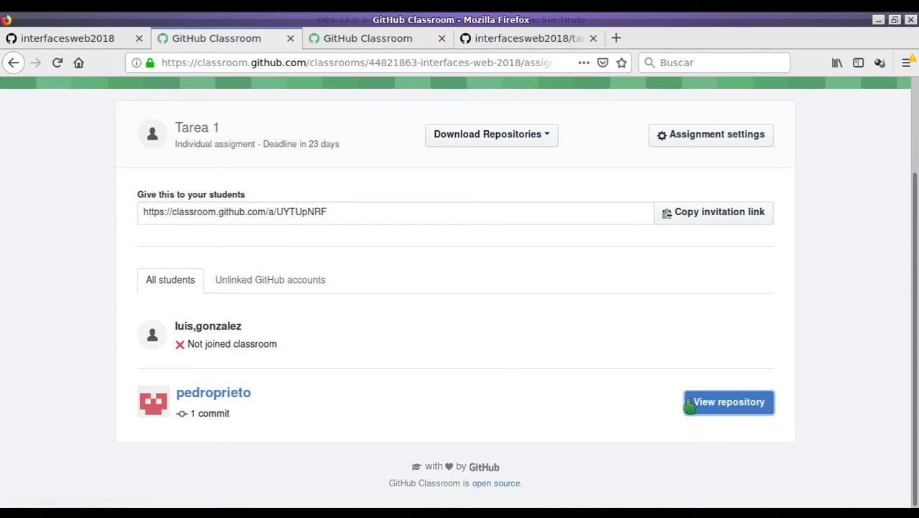
pyautogui.click(693, 402)
pyautogui.click(441, 38)
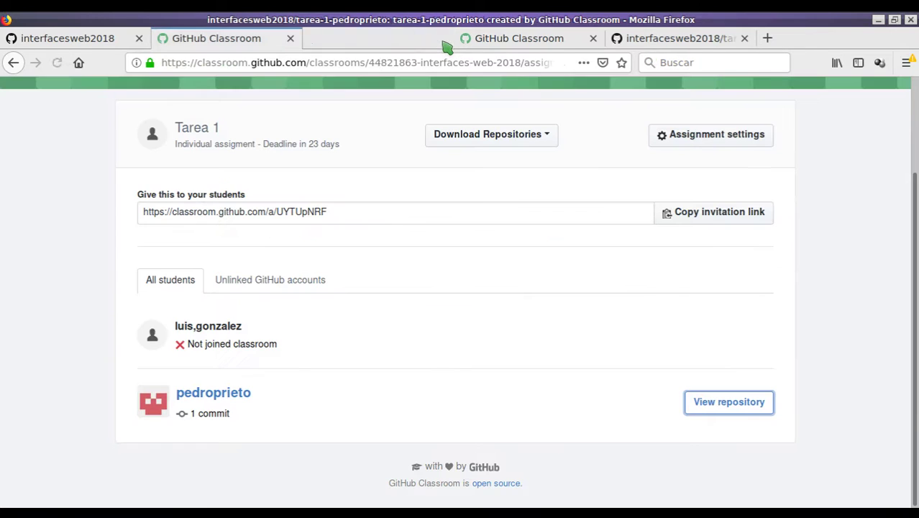
# View the repository's single commit, then reopen Tarea 1 from the assignments overview.
pyautogui.click(208, 421)
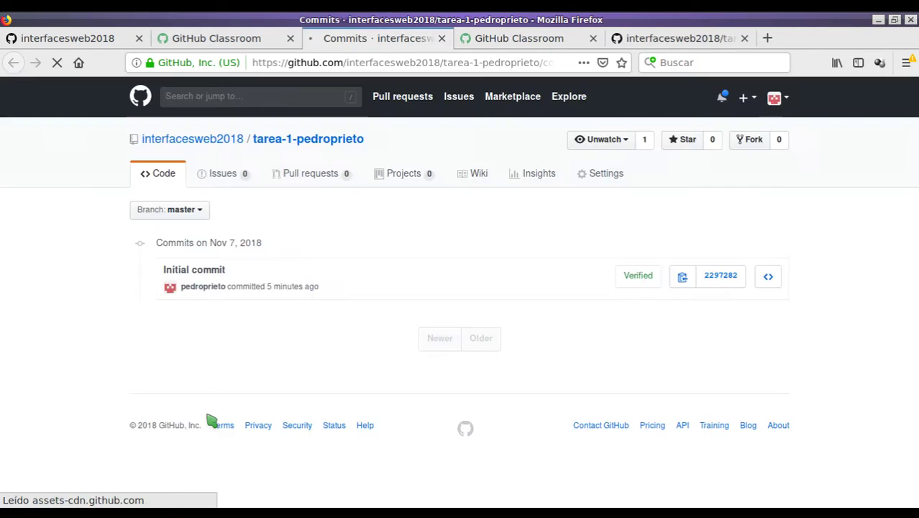
pyautogui.click(441, 38)
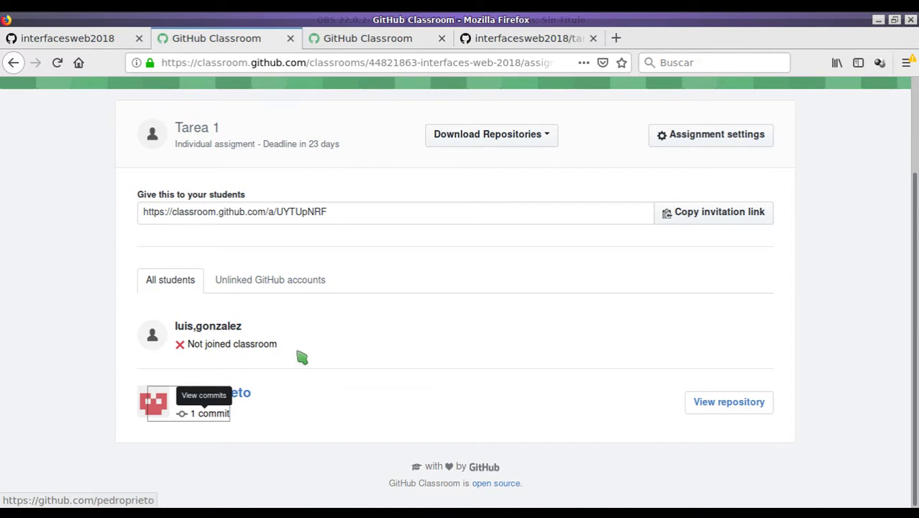
pyautogui.scroll(3, 388, 341)
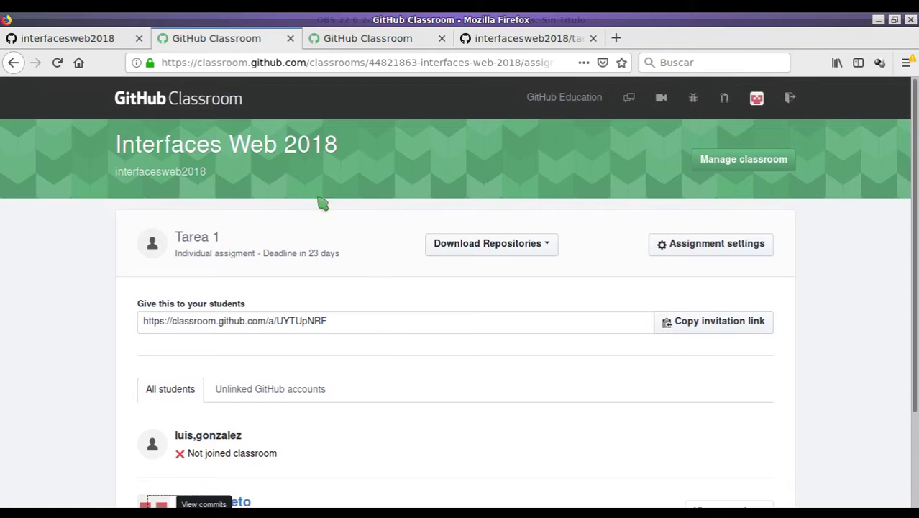
pyautogui.click(279, 151)
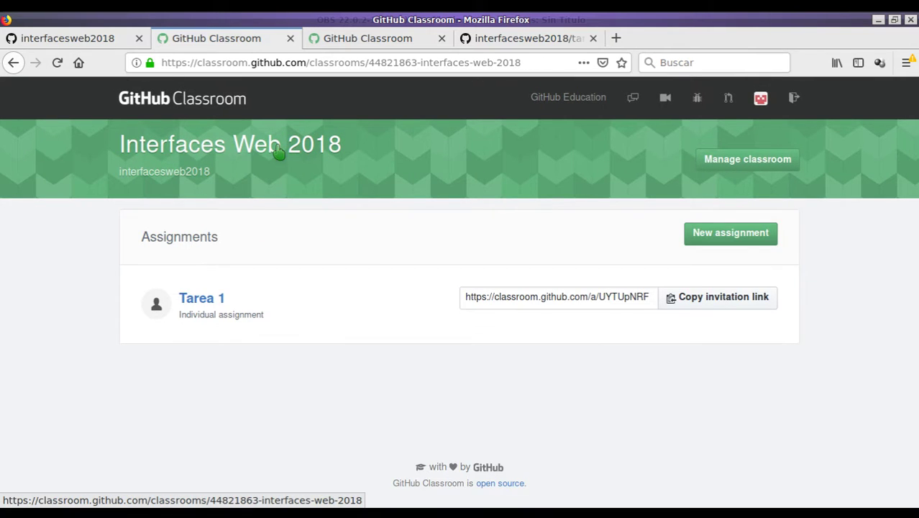
pyautogui.click(200, 302)
pyautogui.scroll(-3, 303, 288)
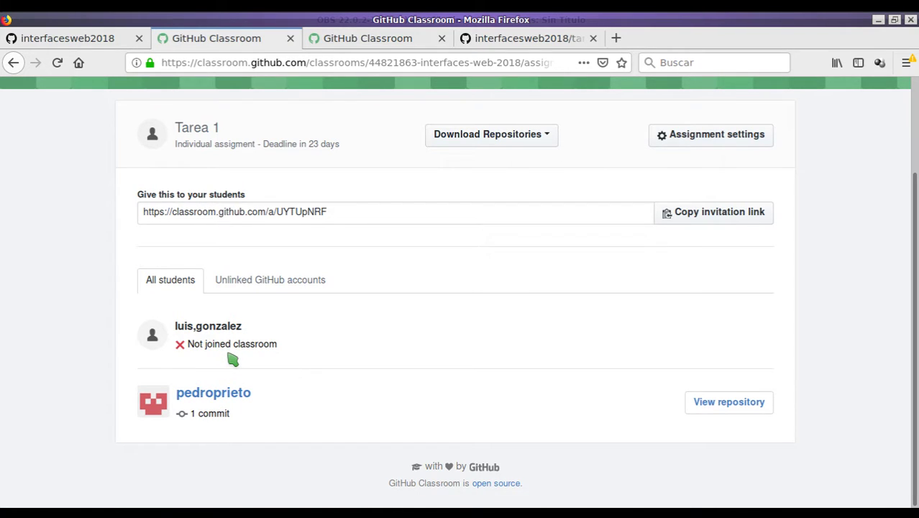
# Check Roster management shows one student linked to GitHub, then return to Interfaces Web 2018 assignments.
pyautogui.scroll(3, 441, 308)
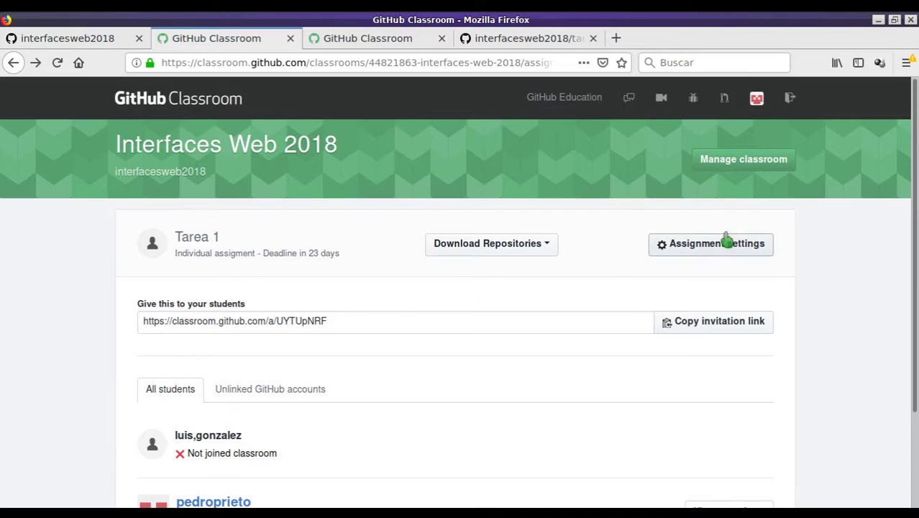
pyautogui.click(742, 161)
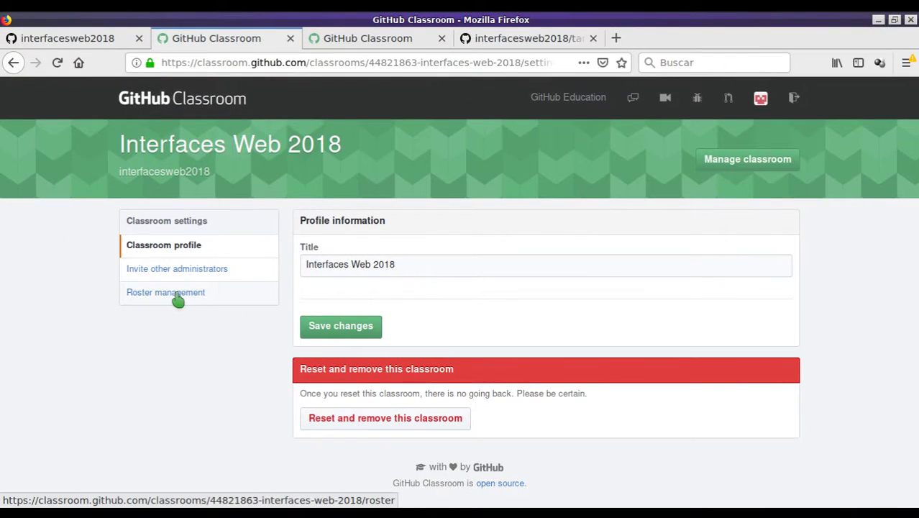
pyautogui.click(178, 301)
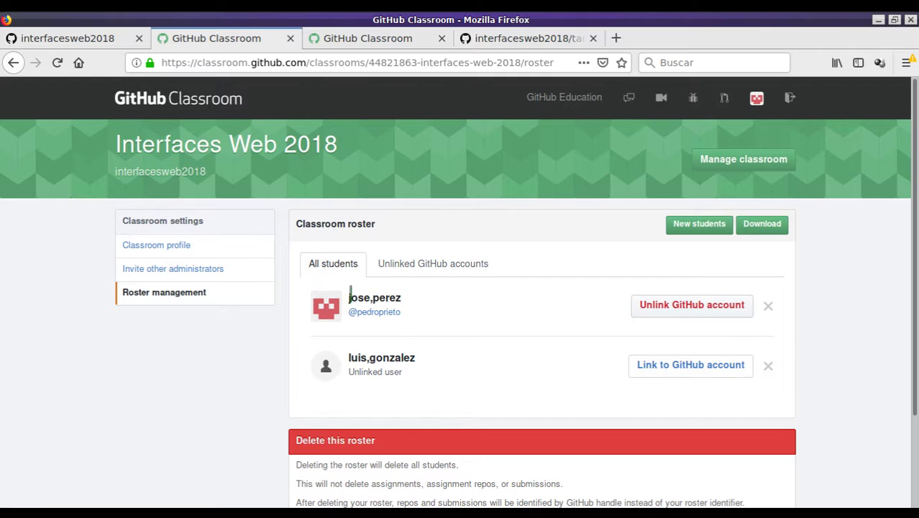
pyautogui.moveTo(349, 297); pyautogui.dragTo(411, 310)
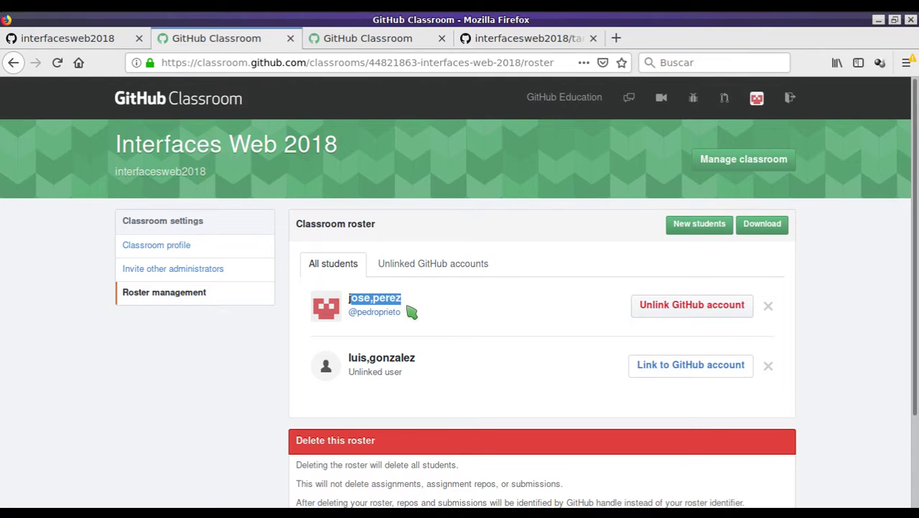
pyautogui.click(385, 297)
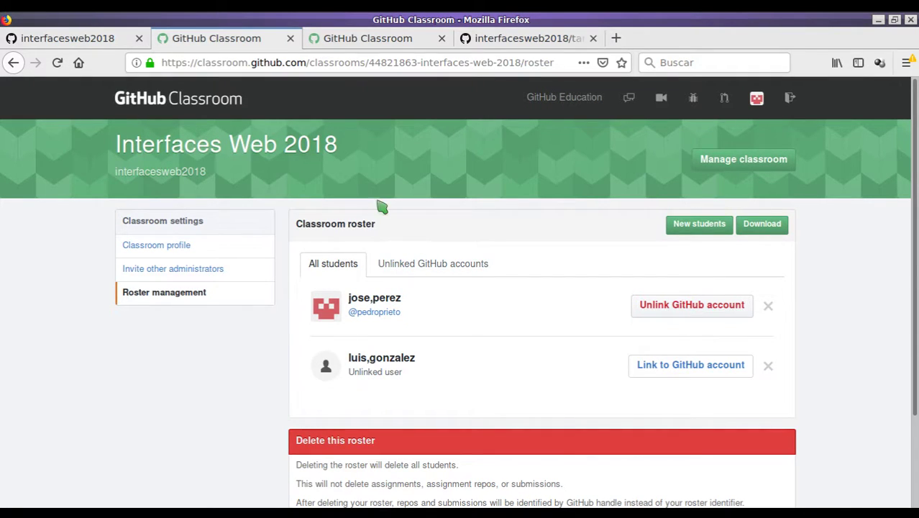
pyautogui.click(240, 156)
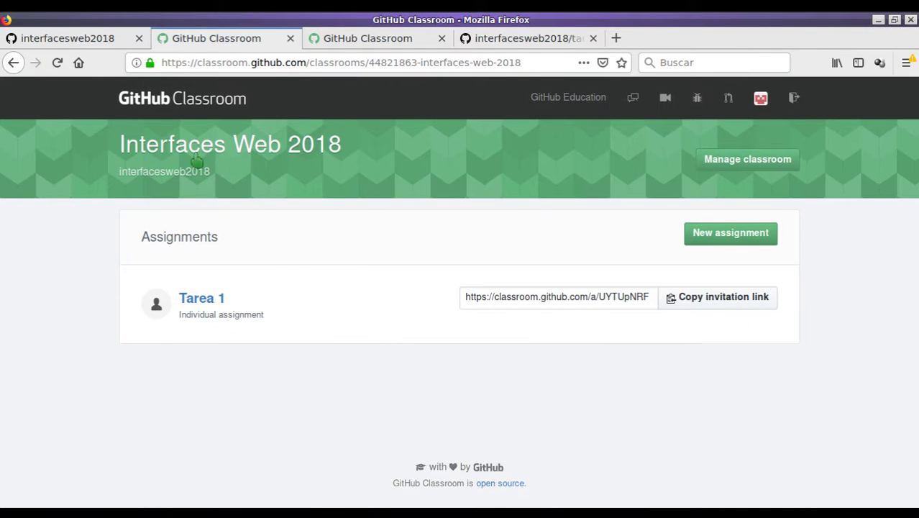
# Start a new group assignment titled 'Tarea grupo 1'.
pyautogui.click(715, 242)
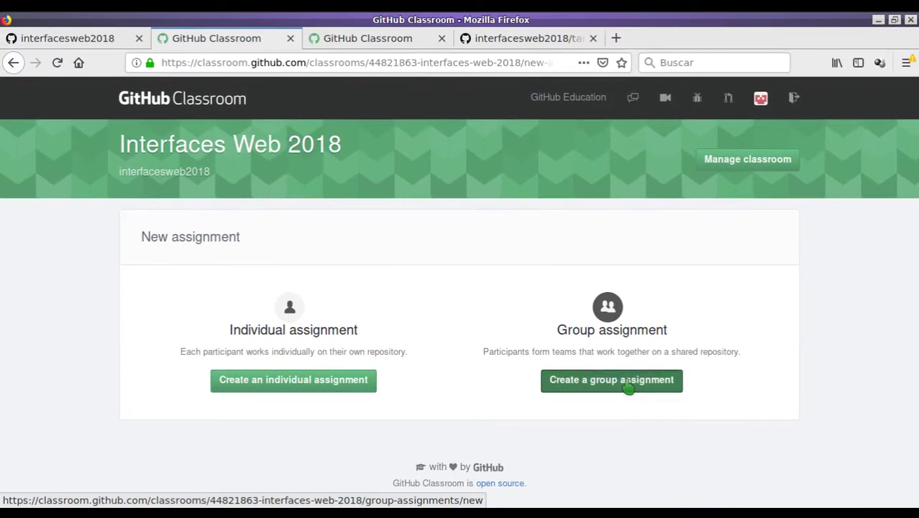
pyautogui.click(611, 411)
pyautogui.scroll(-3, 256, 295)
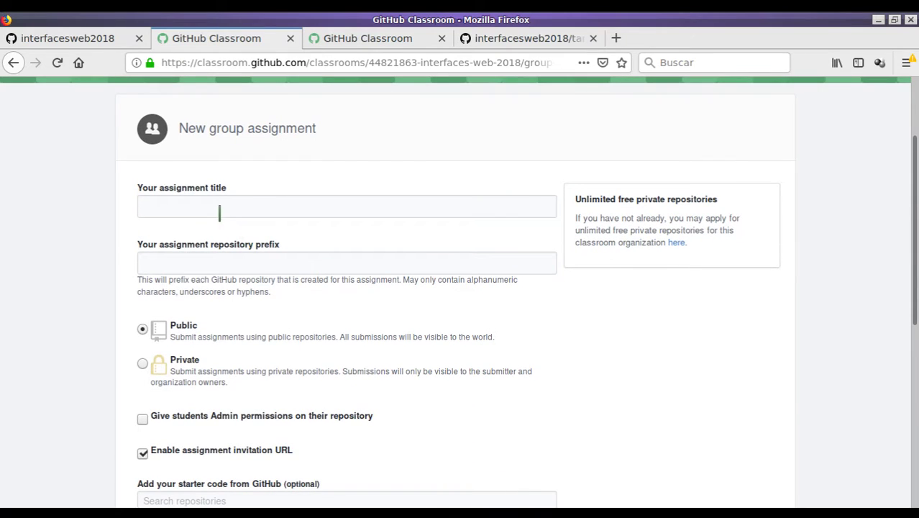
pyautogui.click(220, 207)
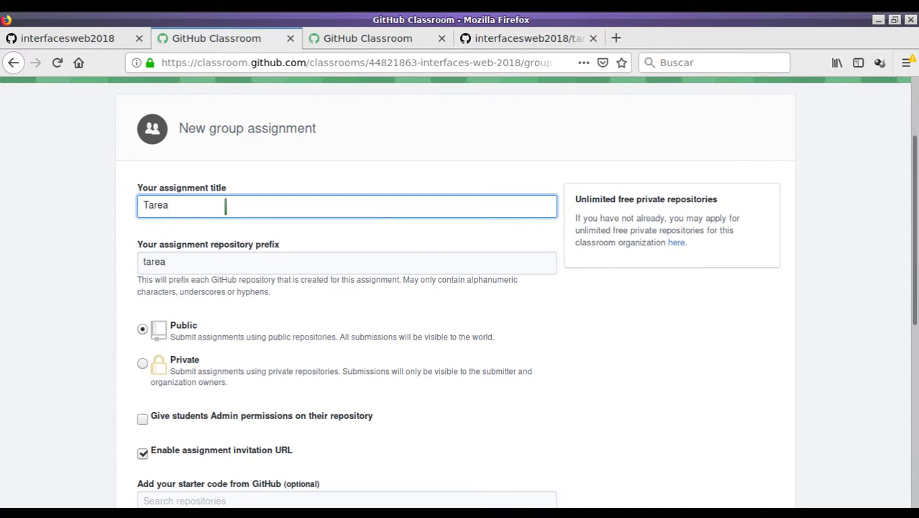
pyautogui.write('Tarea grupo 1')
# Choose interfacesweb2018/tarea1 as the assignment's starter code repository.
pyautogui.scroll(-2, 237, 206)
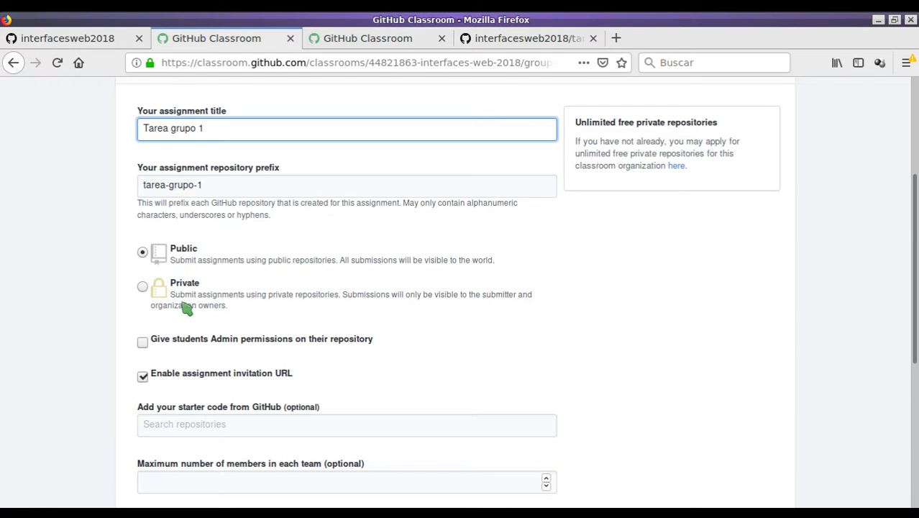
pyautogui.scroll(-2, 187, 353)
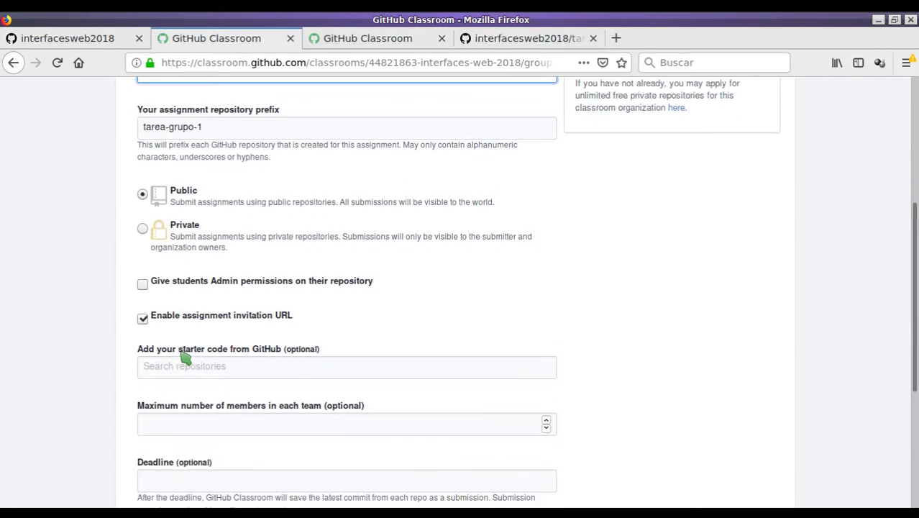
pyautogui.scroll(-1, 200, 291)
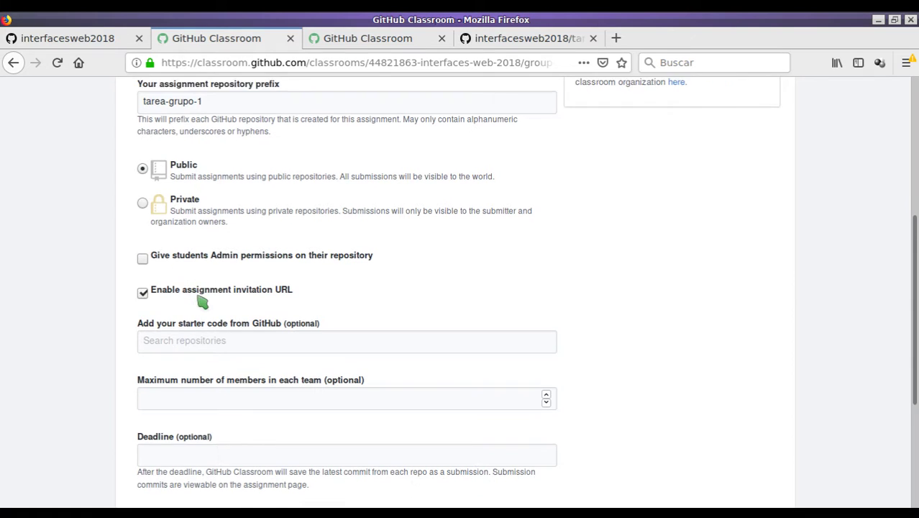
pyautogui.scroll(-2, 212, 267)
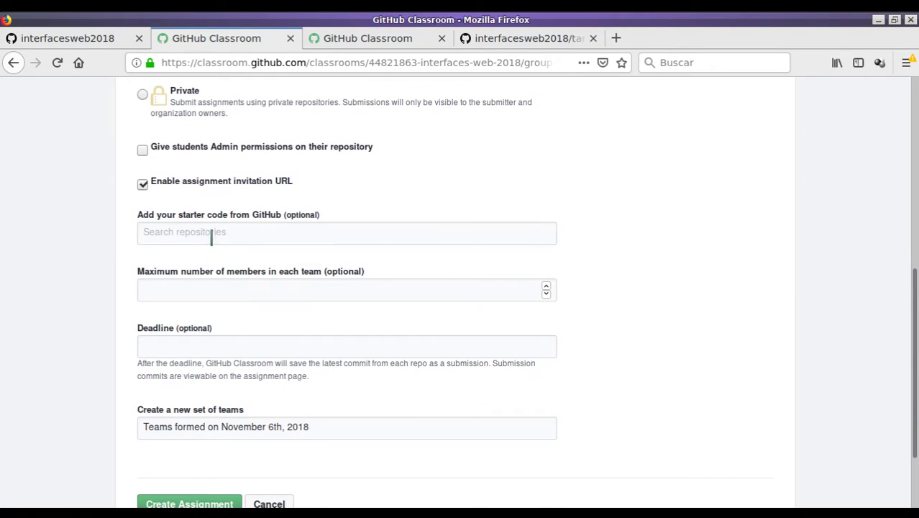
pyautogui.click(237, 231)
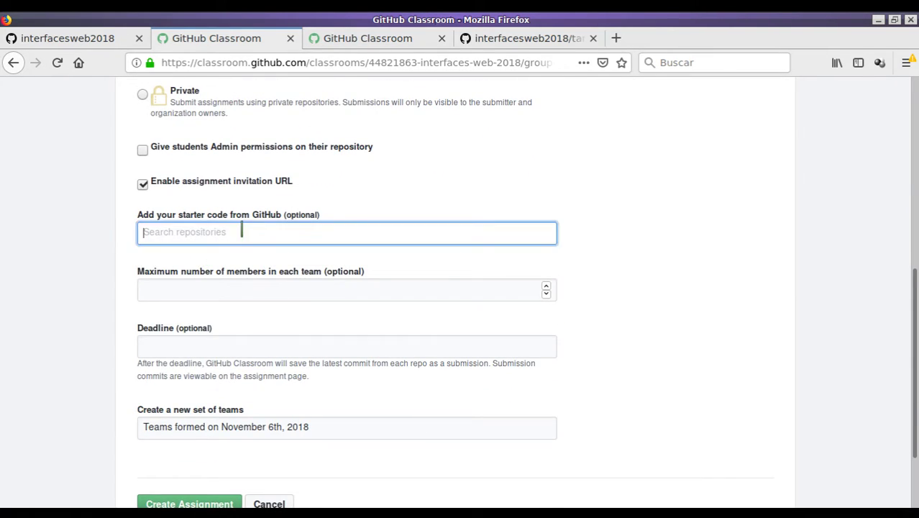
pyautogui.write('interfacesweb2018/')
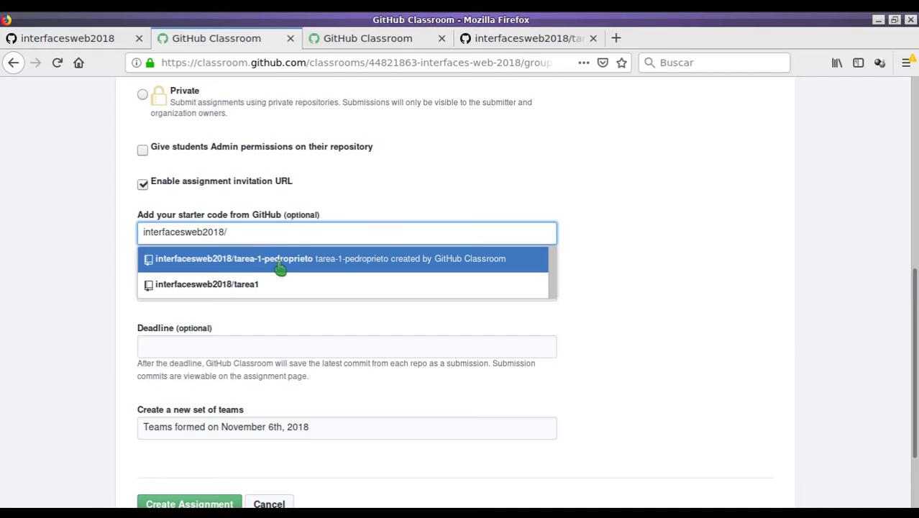
pyautogui.click(272, 285)
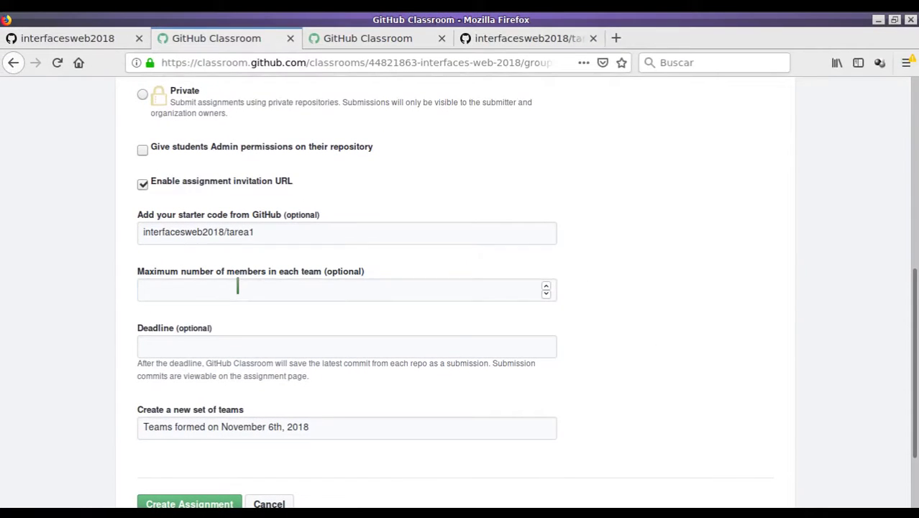
# Limit teams to 4 members, set the deadline to November 30, and create the assignment.
pyautogui.click(237, 286)
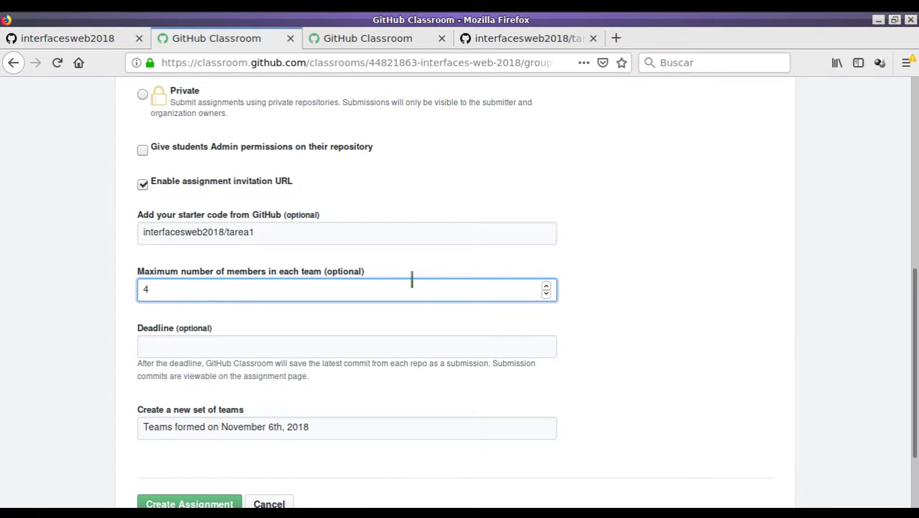
pyautogui.click(282, 343)
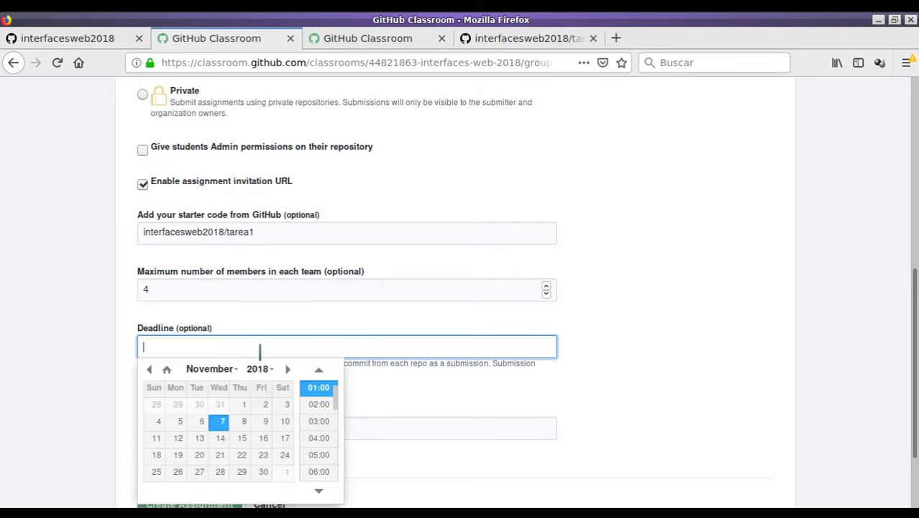
pyautogui.click(262, 472)
pyautogui.click(558, 261)
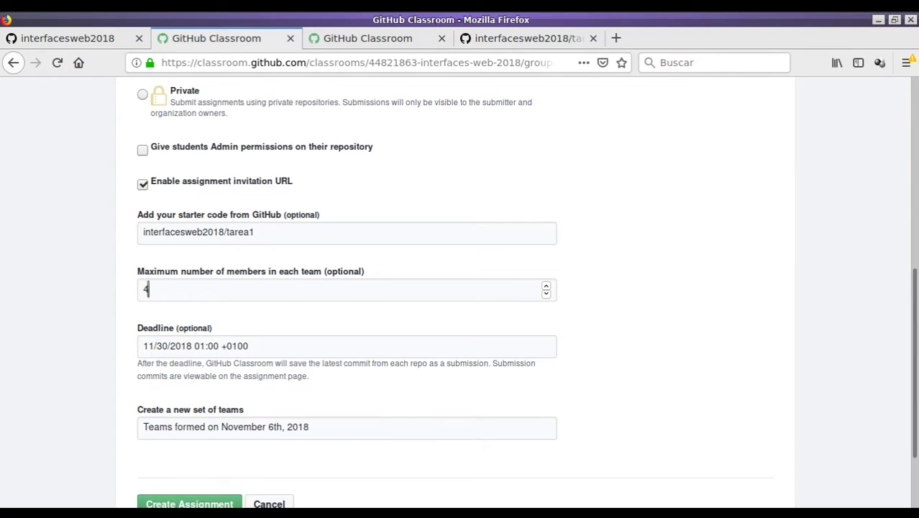
pyautogui.scroll(-3, 299, 323)
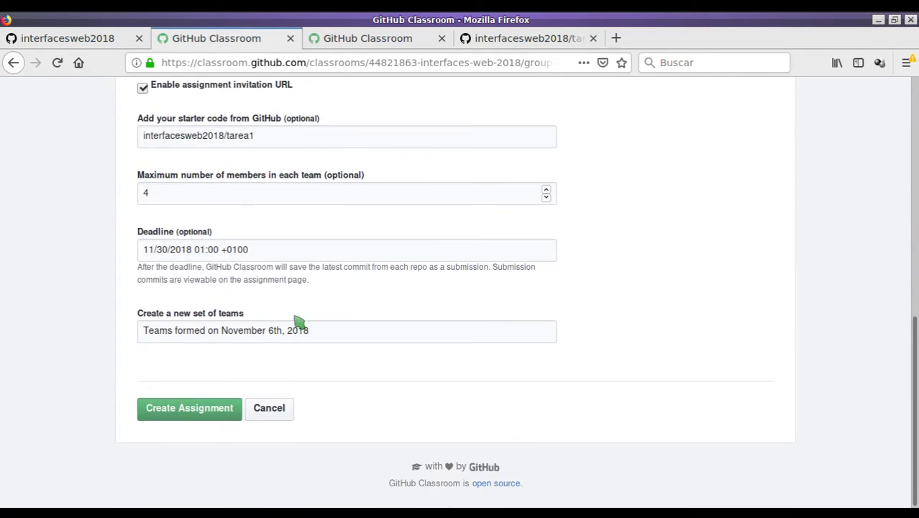
pyautogui.click(198, 418)
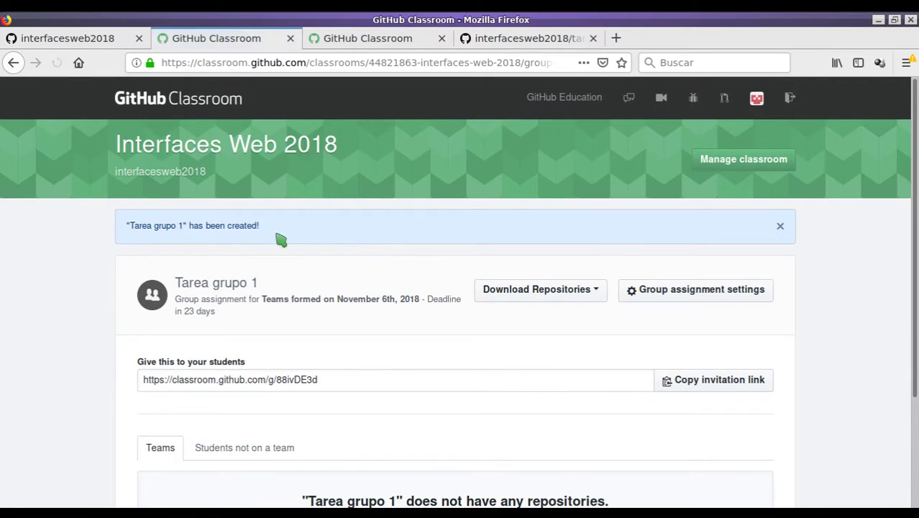
# Copy the Tarea grupo 1 invitation link and load it in a new Firefox tab.
pyautogui.scroll(-3, 279, 240)
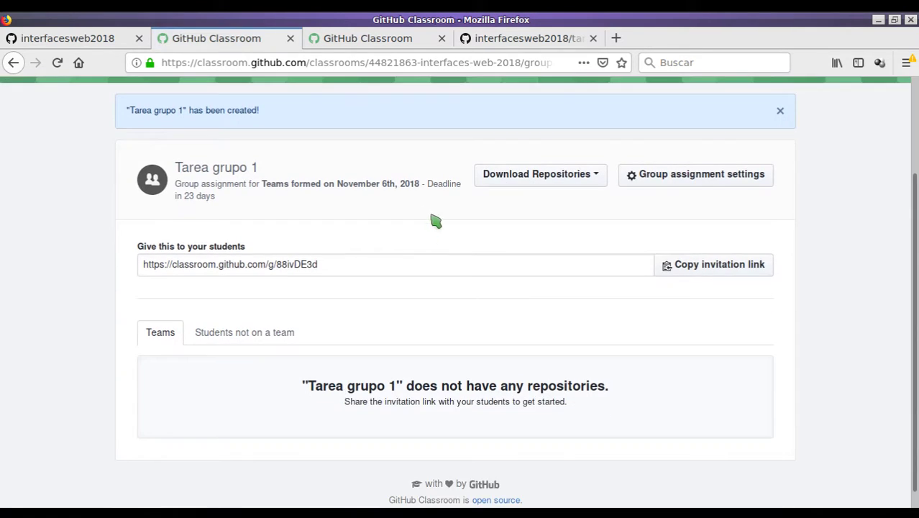
pyautogui.click(694, 265)
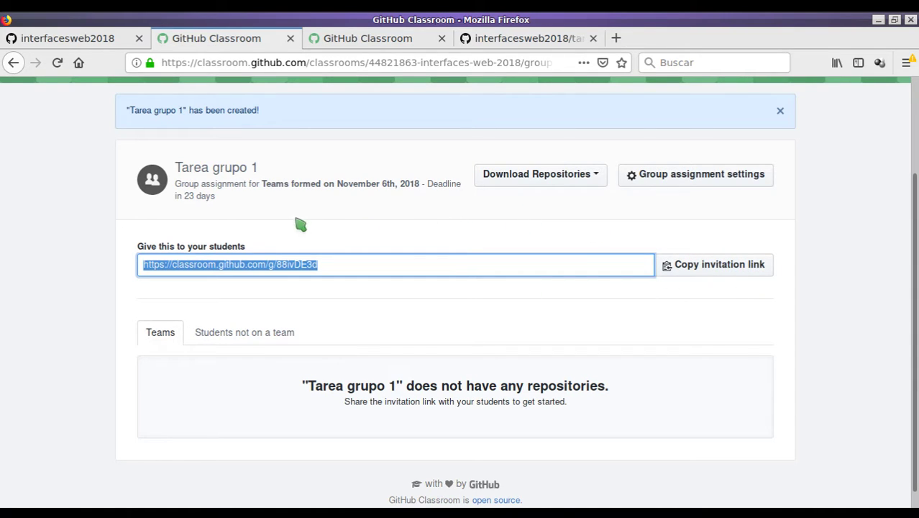
pyautogui.click(619, 40)
pyautogui.hotkey('ctrl', 'v')
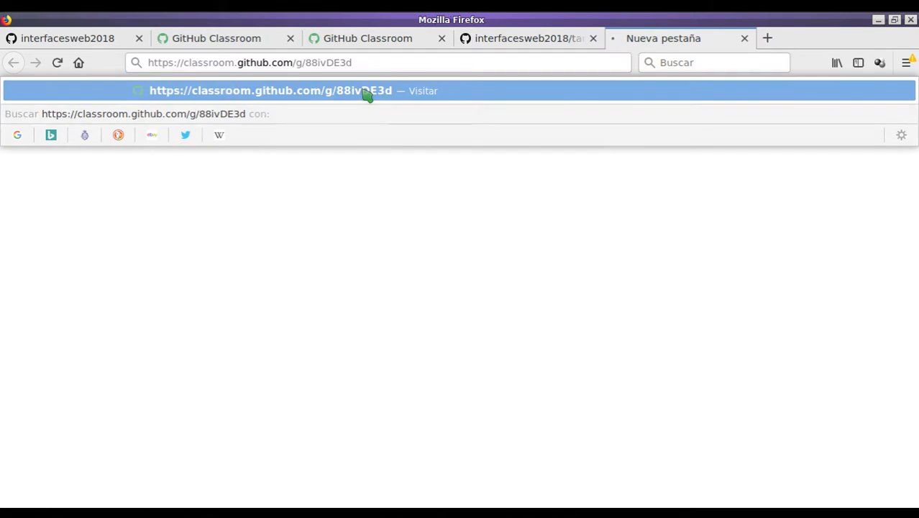
pyautogui.press('Return')
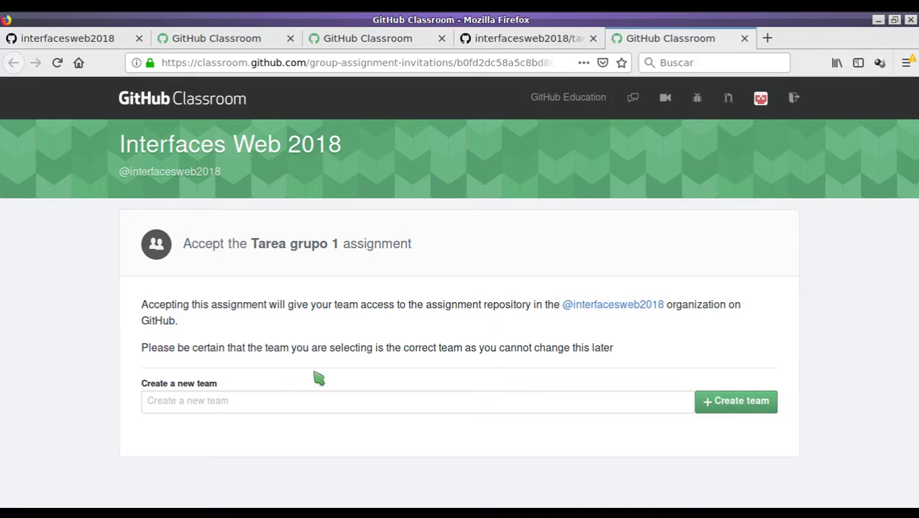
# Create team equipoA to accept Tarea grupo 1, then open tarea-grupo-1-equipoa in a new tab.
pyautogui.click(209, 403)
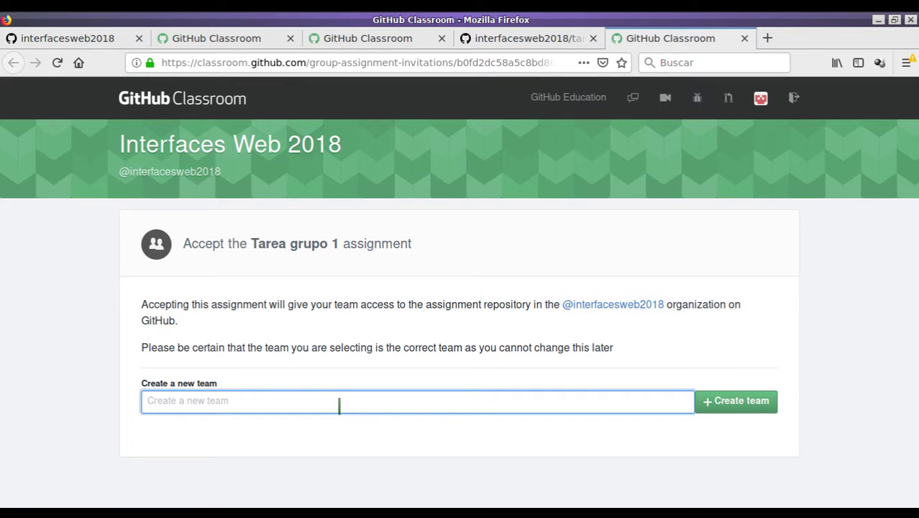
pyautogui.write('equipoA')
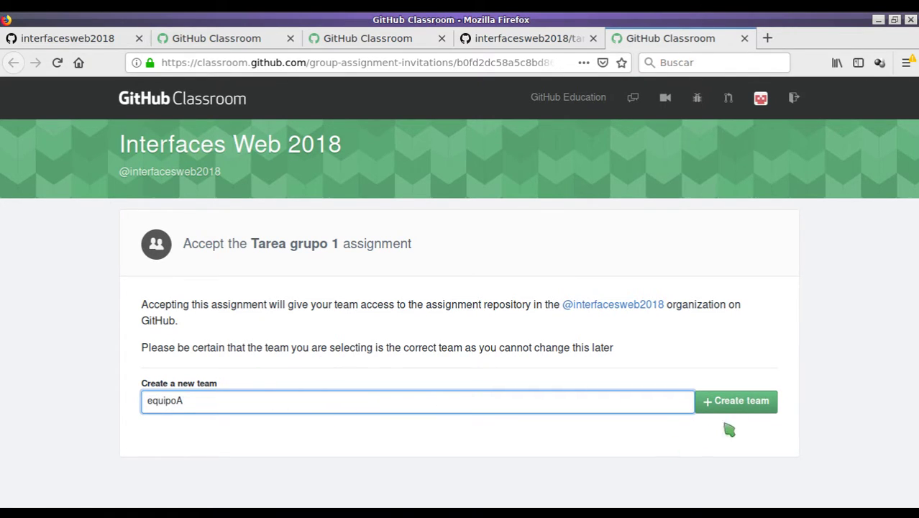
pyautogui.click(728, 401)
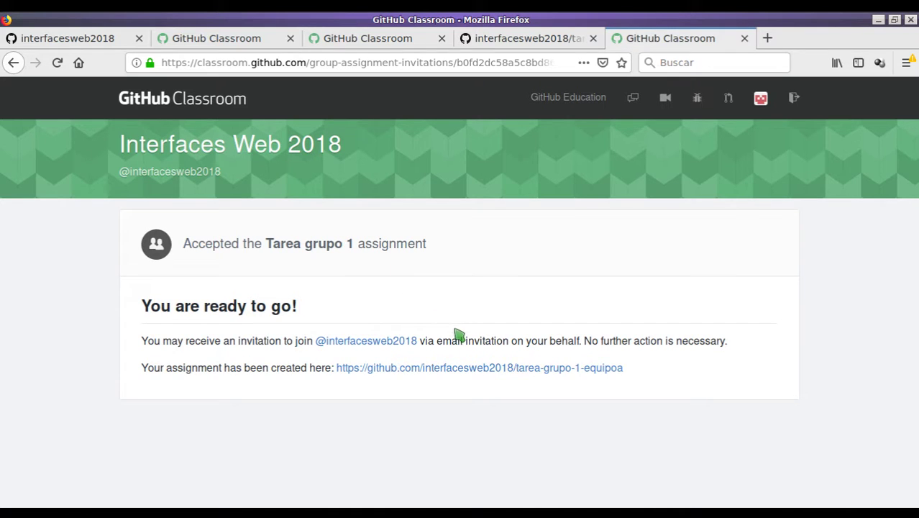
pyautogui.rightClick(478, 368)
pyautogui.click(586, 179)
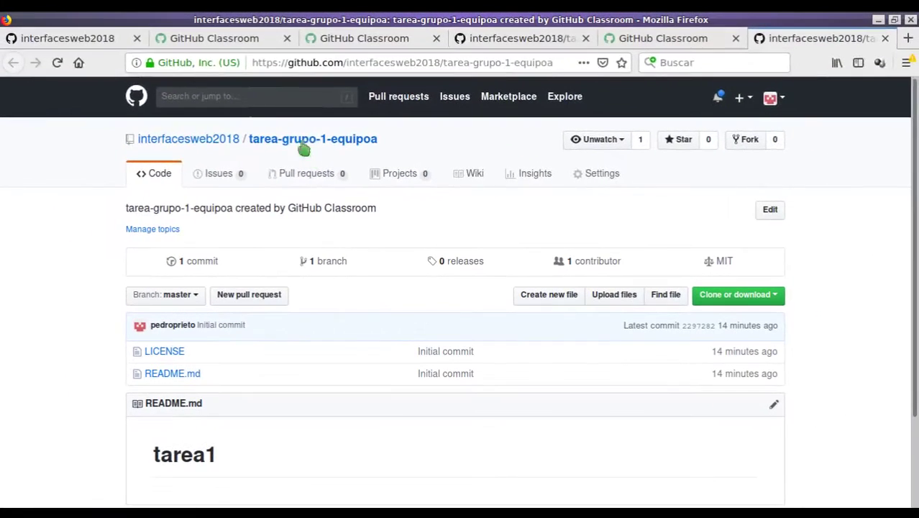
# Check the Tarea grupo 1 assignment and the Interfaces Web 2018 classroom overview.
pyautogui.click(108, 40)
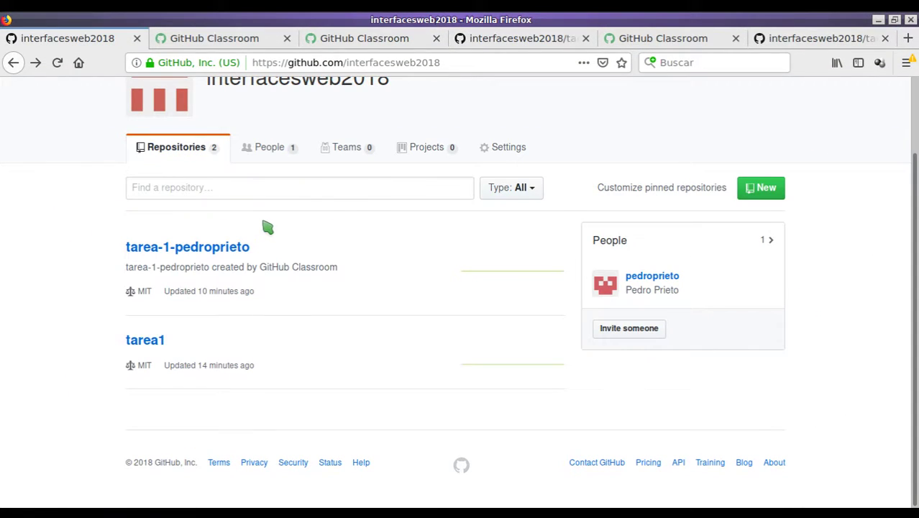
pyautogui.click(223, 249)
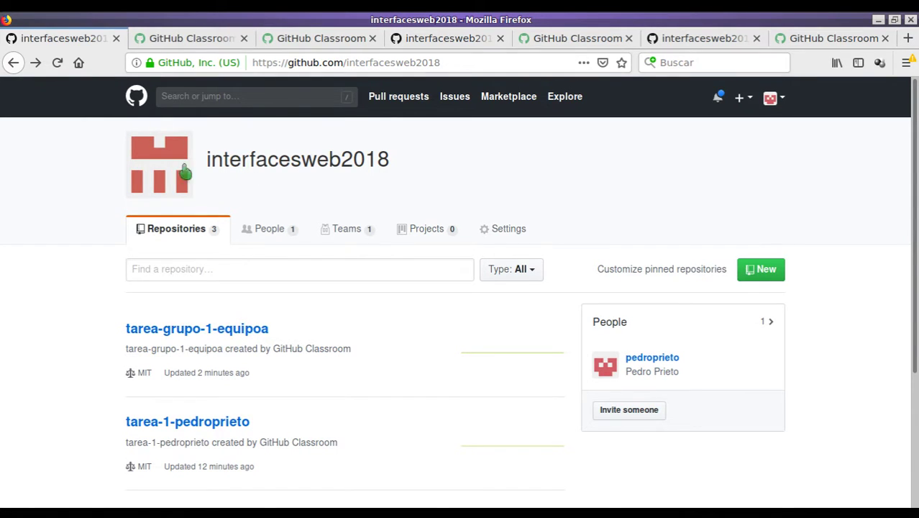
pyautogui.click(194, 38)
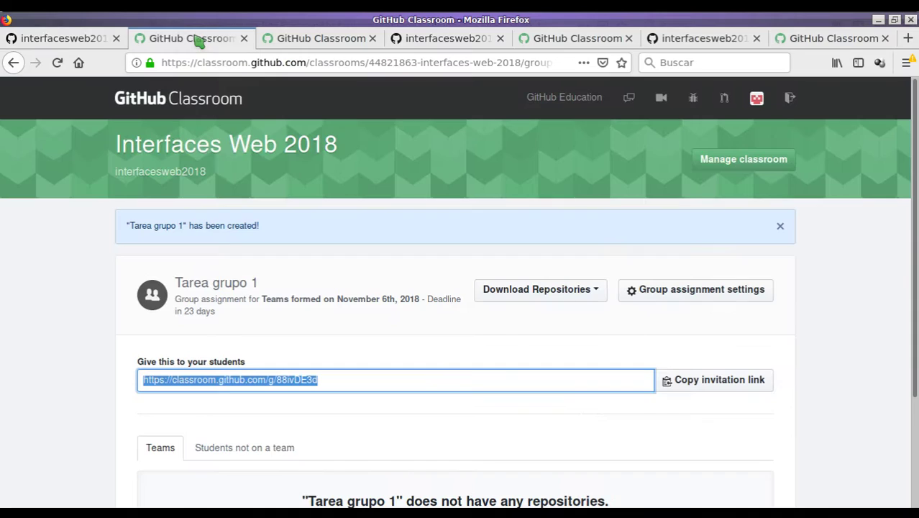
pyautogui.click(277, 159)
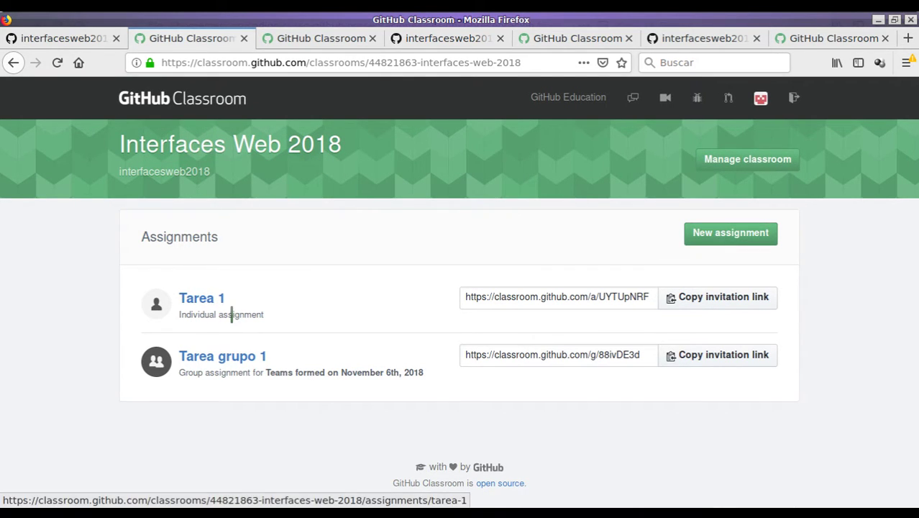
# Browse the interfacesweb2018 repository list, now including tarea-grupo-1-equipoa.
pyautogui.click(82, 38)
pyautogui.scroll(-3, 251, 289)
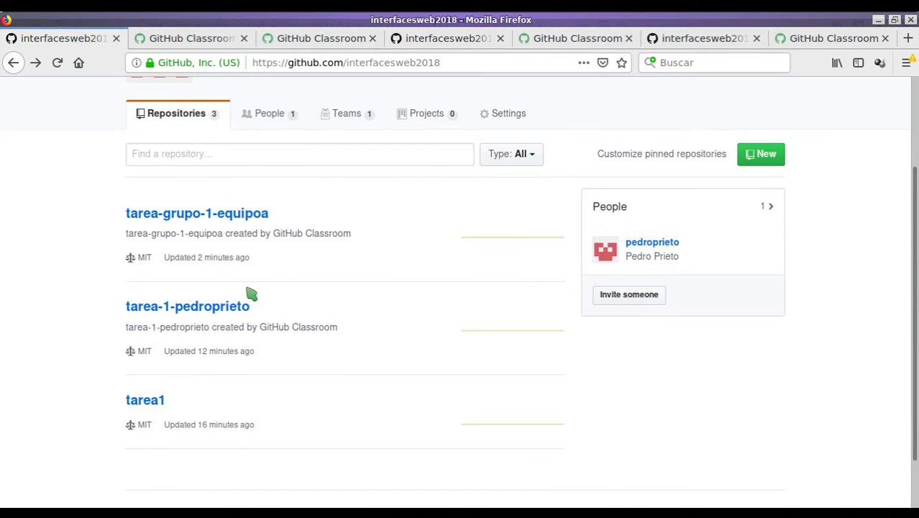
pyautogui.scroll(3, 300, 191)
pyautogui.scroll(-5, 297, 163)
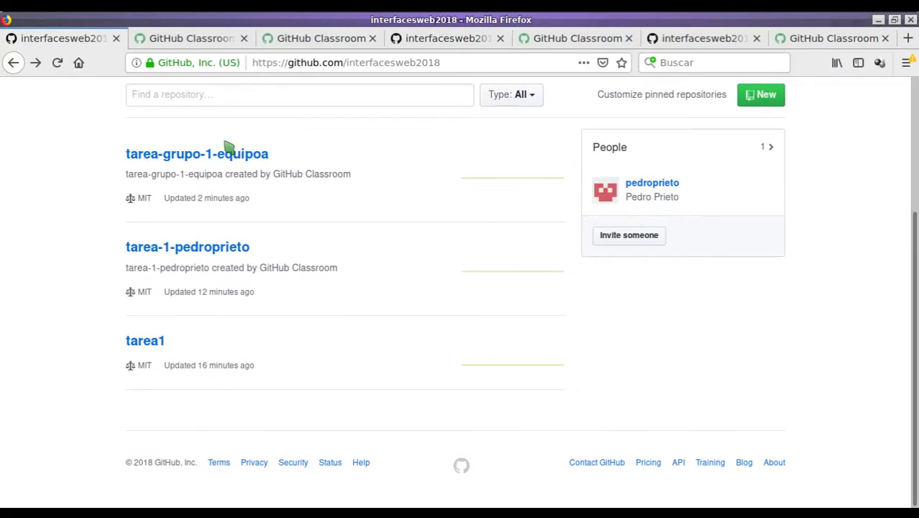
pyautogui.scroll(1, 255, 265)
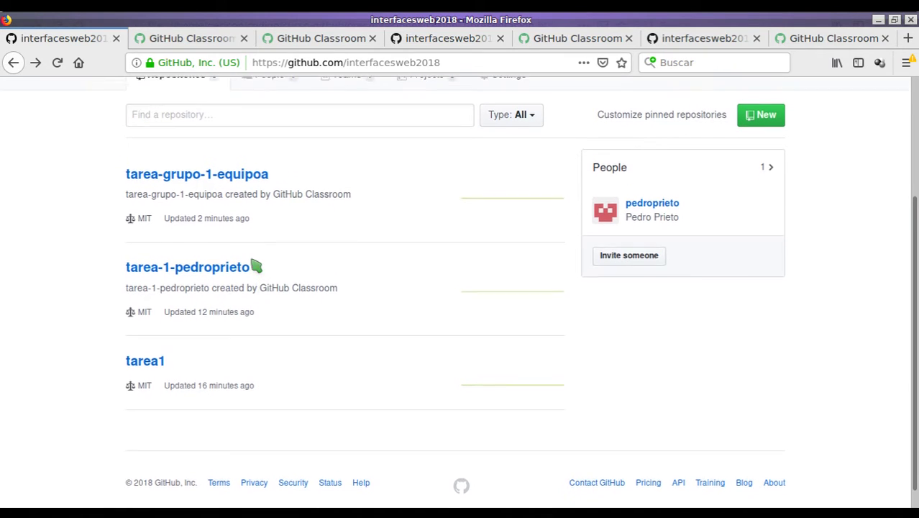
pyautogui.scroll(2, 231, 208)
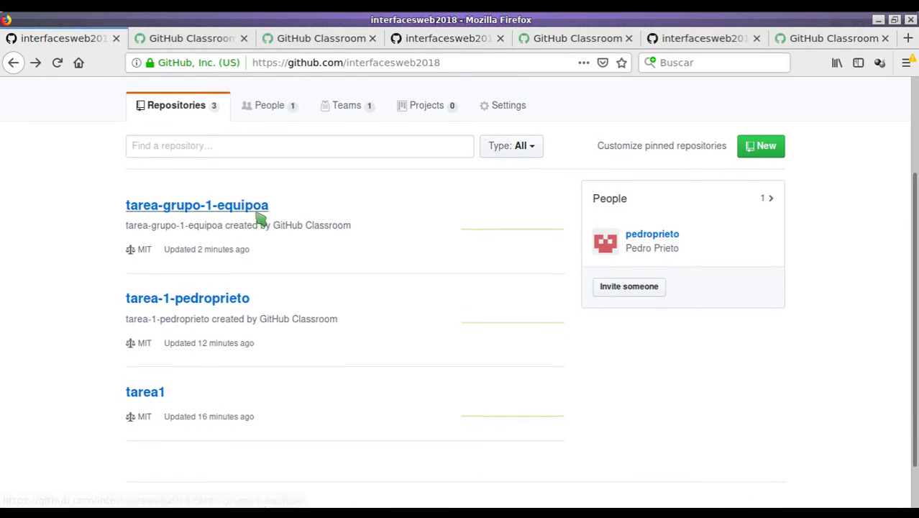